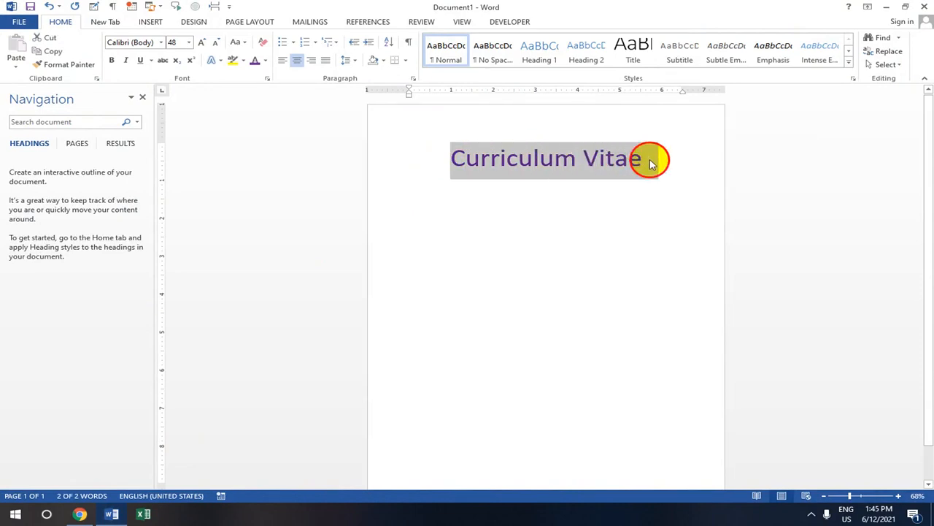
Delete the "Curriculum Vitae" heading so the page is blank.
{"action": "left_click", "coordinate": [456, 158]}
{"action": "left_click_drag", "start_coordinate": [448, 157], "coordinate": [635, 160]}
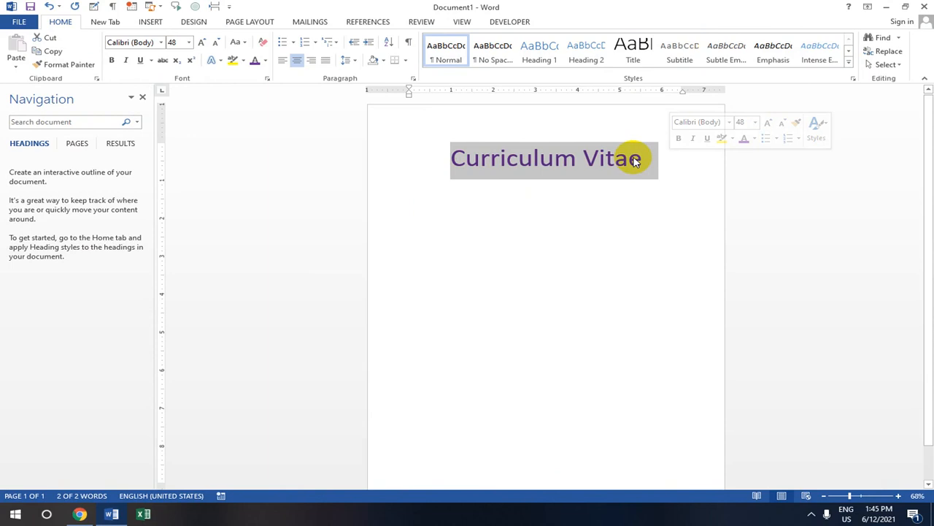
{"action": "key", "text": "Delete"}
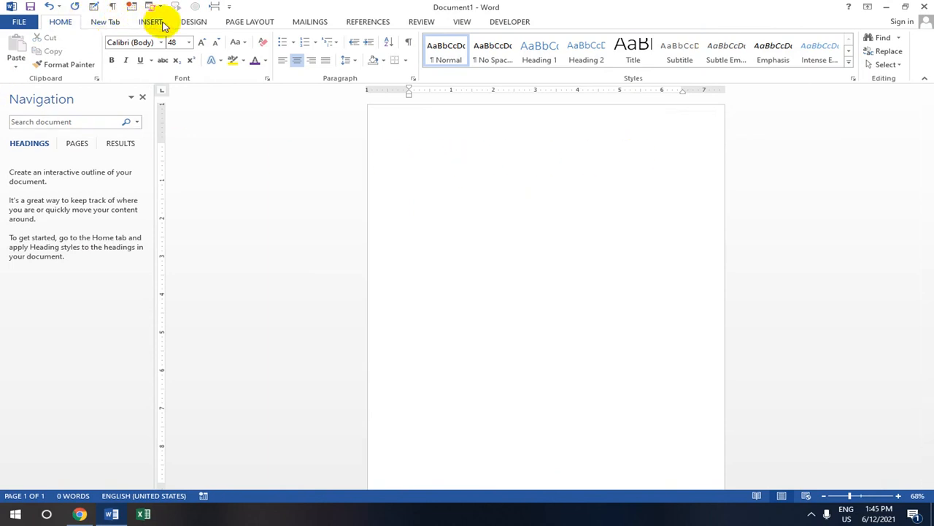
Set the document's paper size to A4.
{"action": "left_click", "coordinate": [259, 22]}
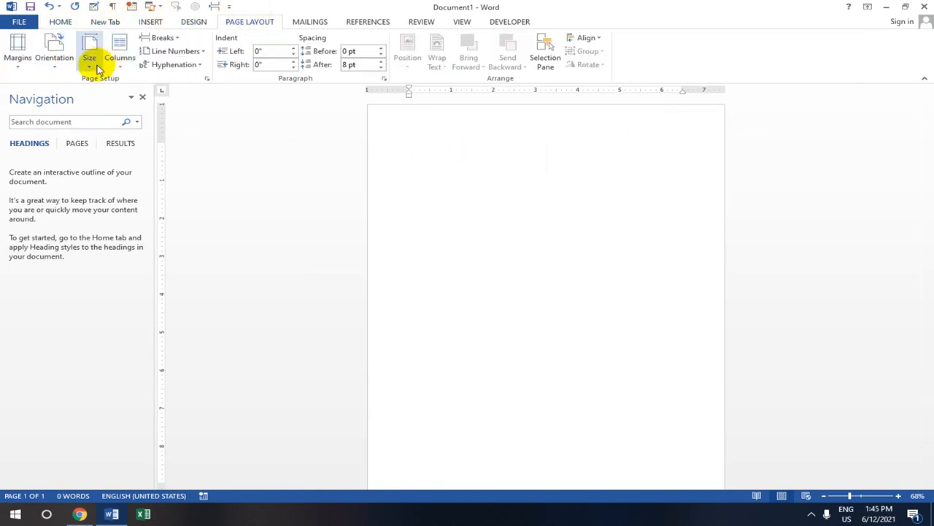
{"action": "left_click", "coordinate": [101, 66]}
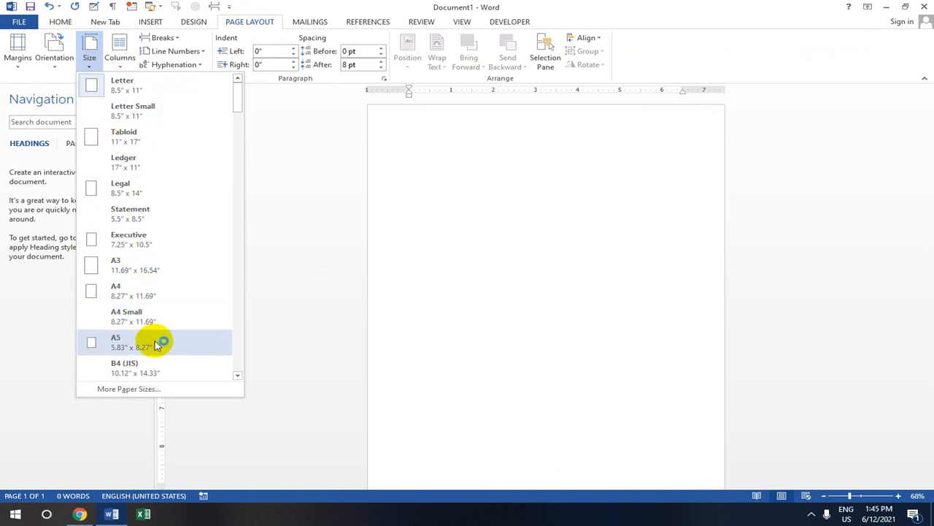
{"action": "left_click", "coordinate": [162, 291]}
{"action": "scroll", "coordinate": [537, 165], "scroll_direction": "down", "scroll_amount": 1}
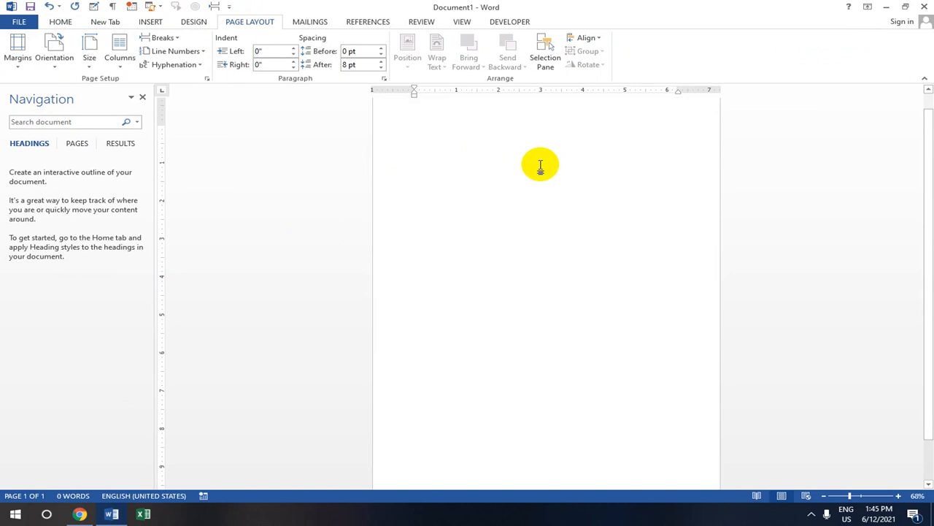
{"action": "scroll", "coordinate": [540, 135], "scroll_direction": "up", "scroll_amount": 1}
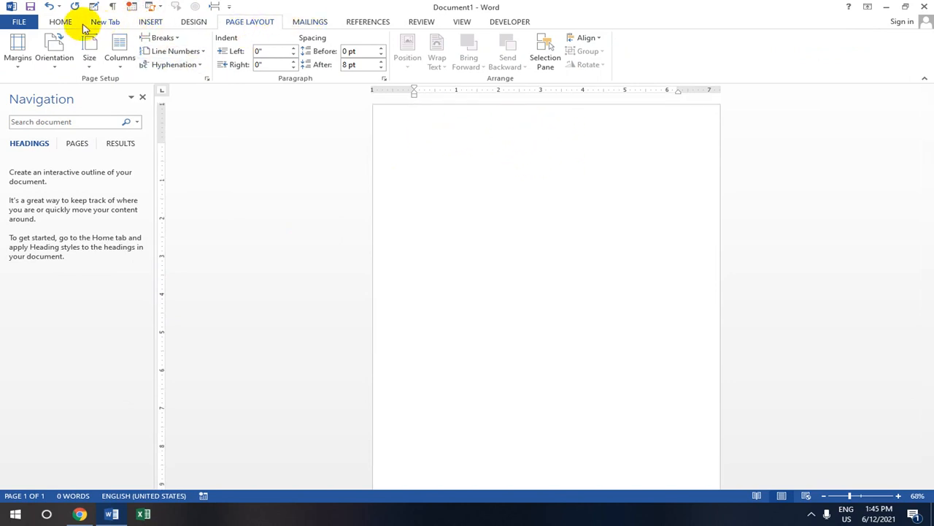
Set the font size of the empty first line to 8.
{"action": "left_click", "coordinate": [60, 22]}
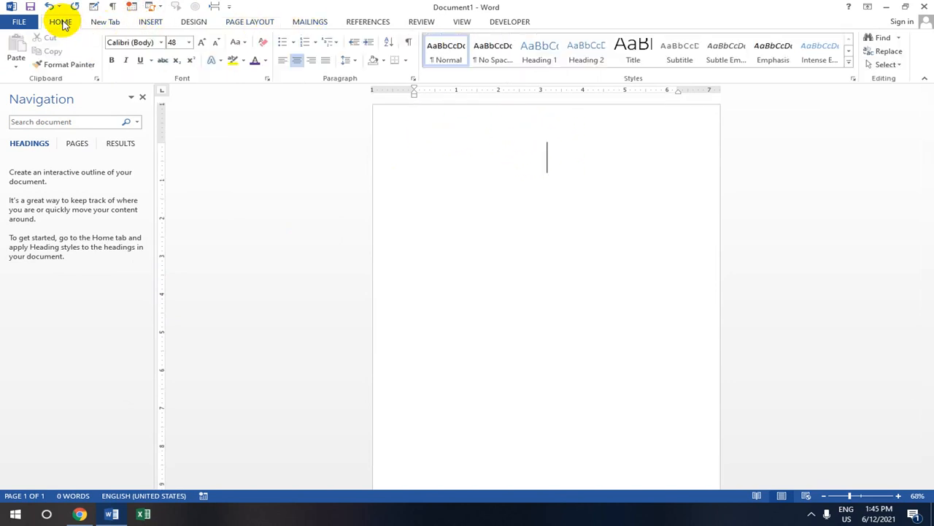
{"action": "left_click", "coordinate": [188, 42]}
{"action": "left_click", "coordinate": [173, 55]}
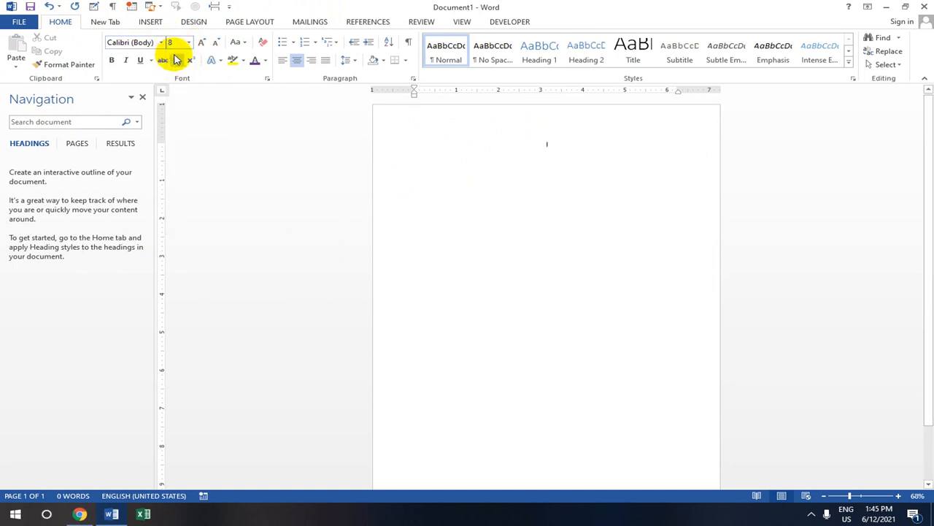
{"action": "scroll", "coordinate": [502, 155], "scroll_direction": "down", "scroll_amount": 2}
{"action": "scroll", "coordinate": [567, 192], "scroll_direction": "up", "scroll_amount": 2}
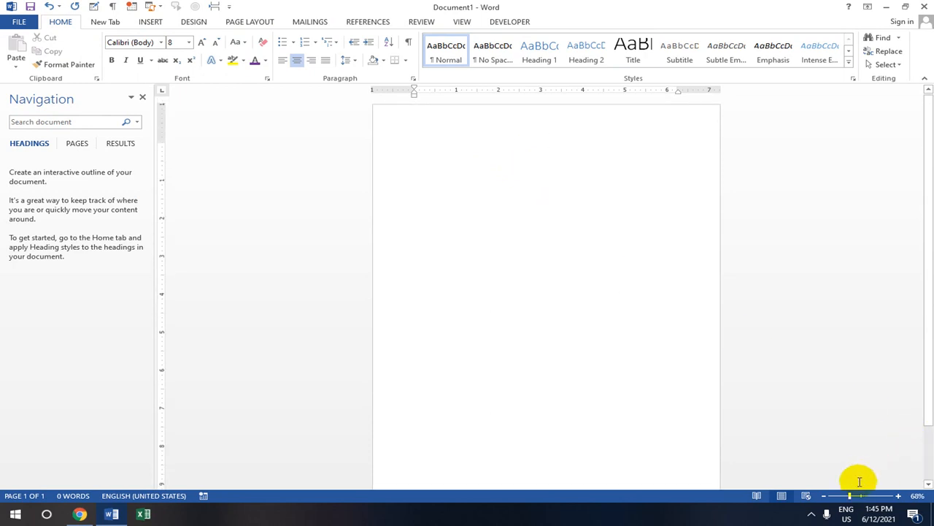
{"action": "left_click_drag", "start_coordinate": [849, 497], "coordinate": [845, 496]}
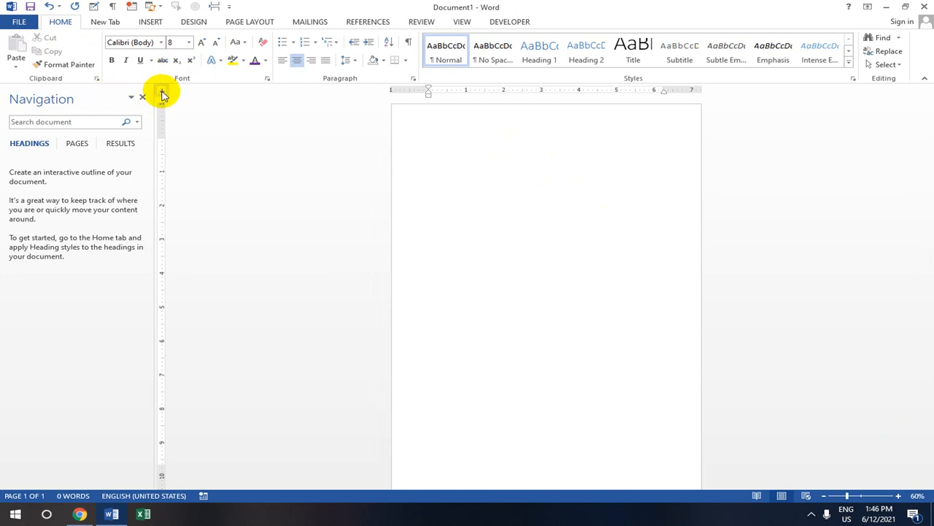
Place left tab stops at 1.5 and 2.5 inches and a right tab stop at 6 inches on the horizontal ruler.
{"action": "left_click", "coordinate": [162, 92]}
{"action": "left_click", "coordinate": [162, 93]}
{"action": "left_click", "coordinate": [163, 94]}
{"action": "left_click", "coordinate": [163, 95]}
{"action": "left_click", "coordinate": [162, 94]}
{"action": "left_click", "coordinate": [163, 93]}
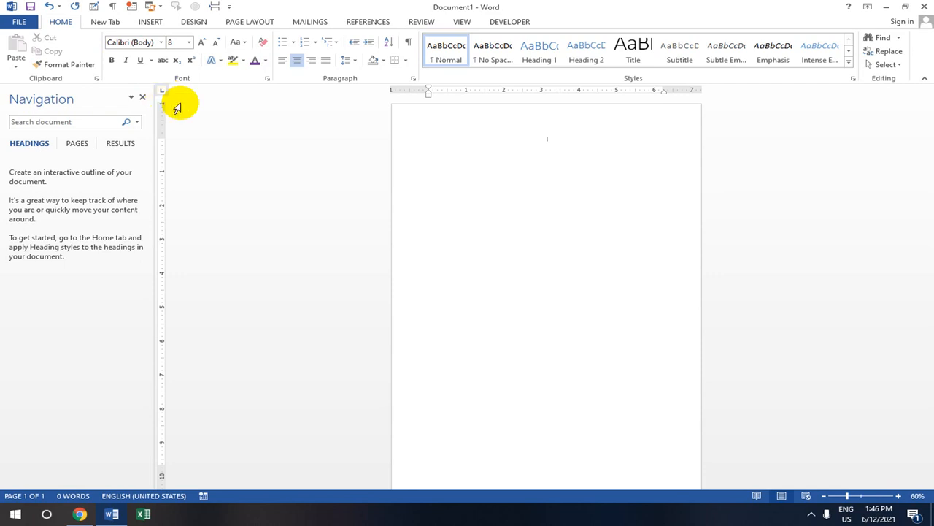
{"action": "left_click", "coordinate": [487, 97]}
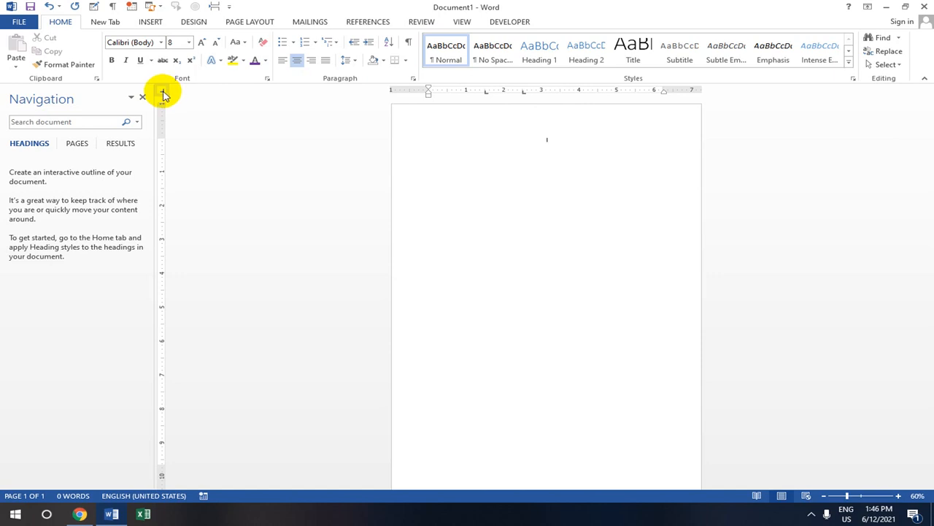
{"action": "left_click", "coordinate": [655, 92]}
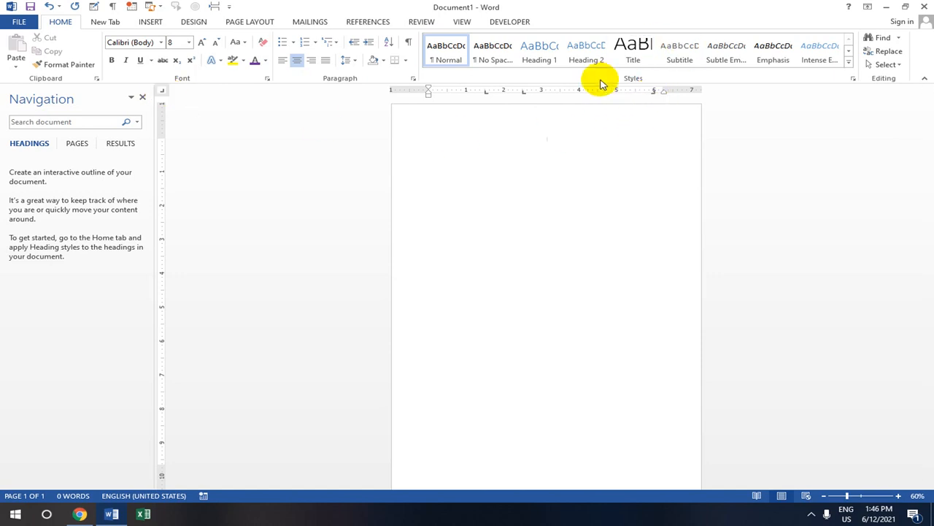
Give the 6-inch right tab stop the dashed leader, style 3, in the Tabs settings.
{"action": "double_click", "coordinate": [655, 92]}
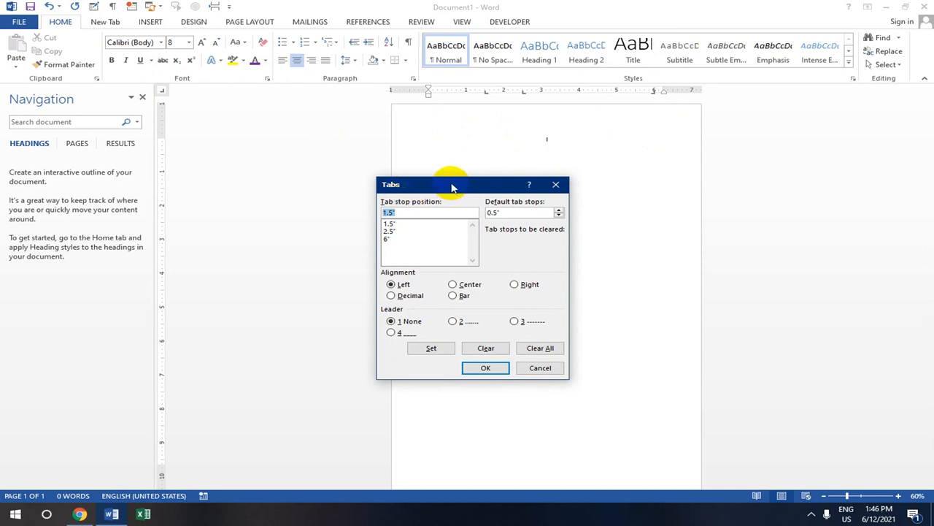
{"action": "left_click_drag", "start_coordinate": [452, 188], "coordinate": [335, 116]}
{"action": "left_click", "coordinate": [270, 167]}
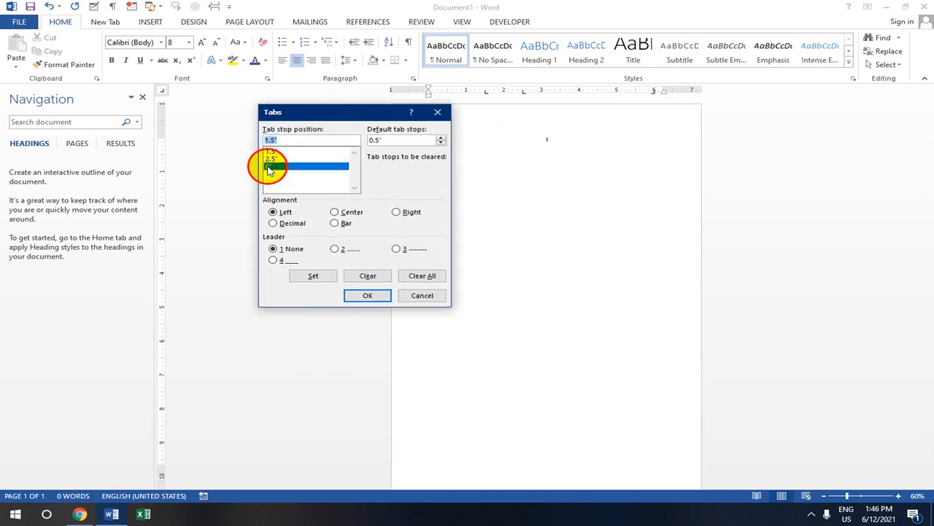
{"action": "left_click", "coordinate": [397, 250]}
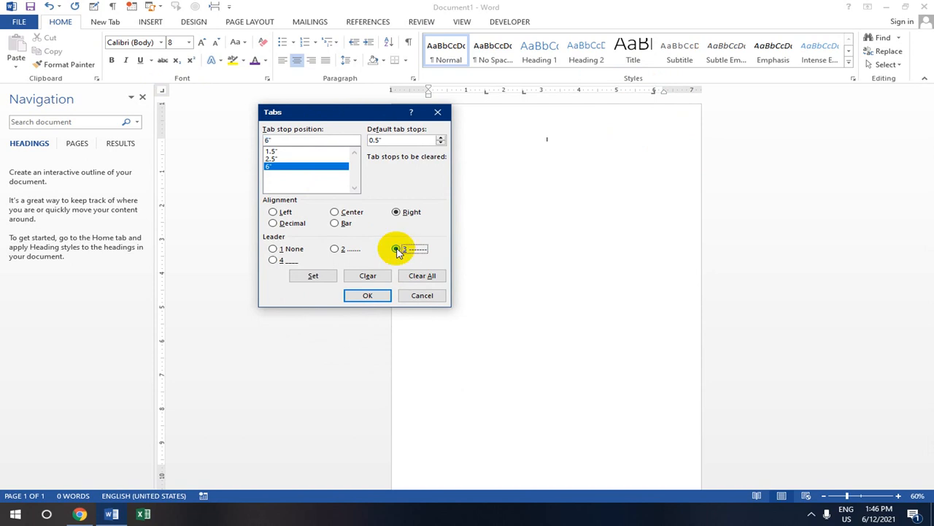
{"action": "left_click", "coordinate": [367, 295]}
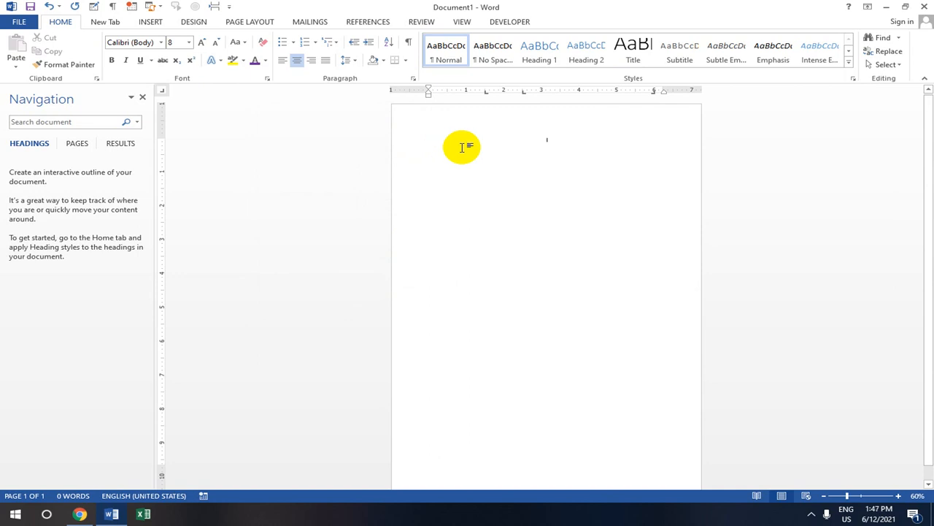
Left-align the first line and enter "Name", a colon at the first tab stop, and a leader line running to the right tab stop.
{"action": "type", "text": "T"}
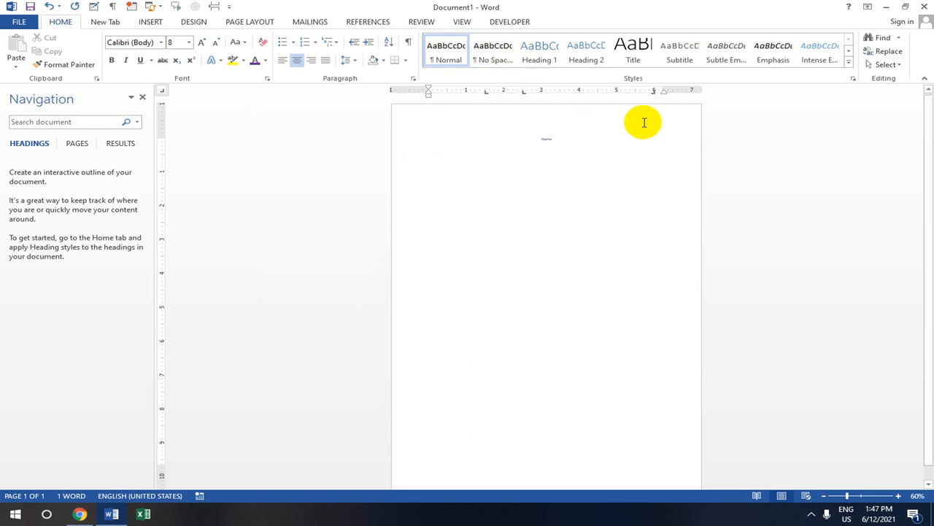
{"action": "left_click", "coordinate": [260, 61]}
{"action": "key", "text": "ctrl+z"}
{"action": "key", "text": "ctrl+z"}
{"action": "left_click", "coordinate": [282, 60]}
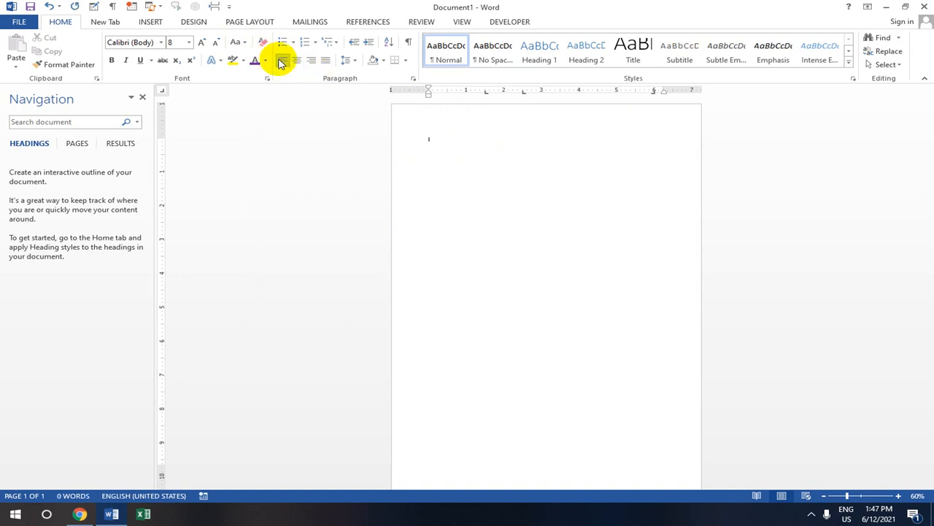
{"action": "type", "text": "Name"}
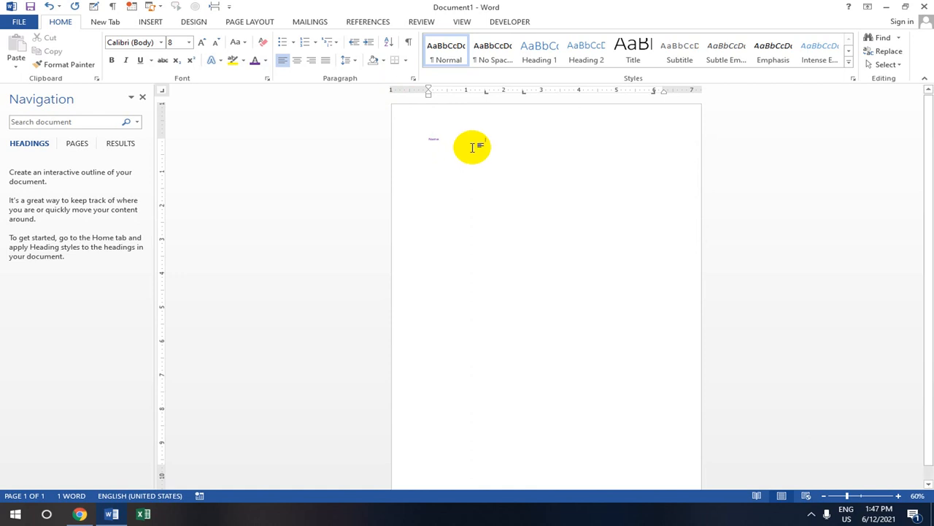
{"action": "type", "text": ":"}
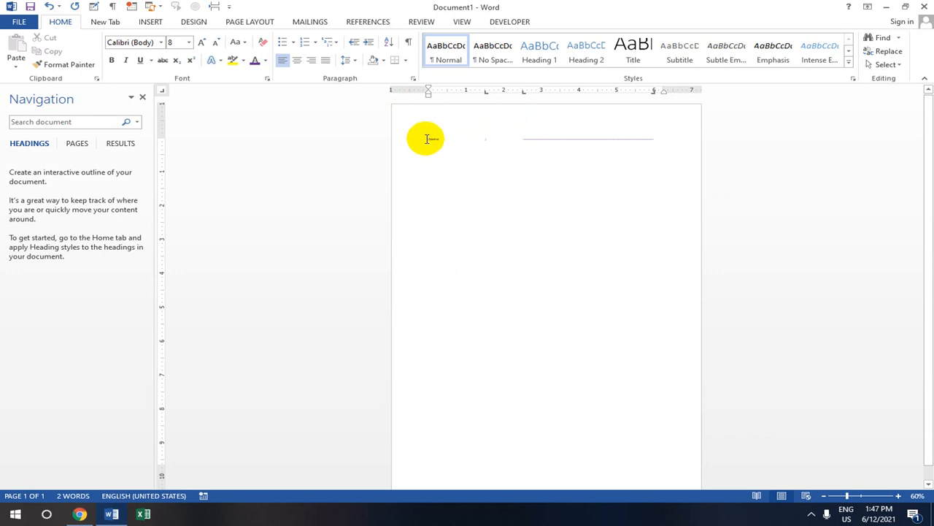
Undo the Name line, its left alignment and the tab stops.
{"action": "left_click", "coordinate": [427, 138]}
{"action": "key", "text": "ctrl+z"}
{"action": "key", "text": "ctrl+z"}
{"action": "key", "text": "ctrl+z"}
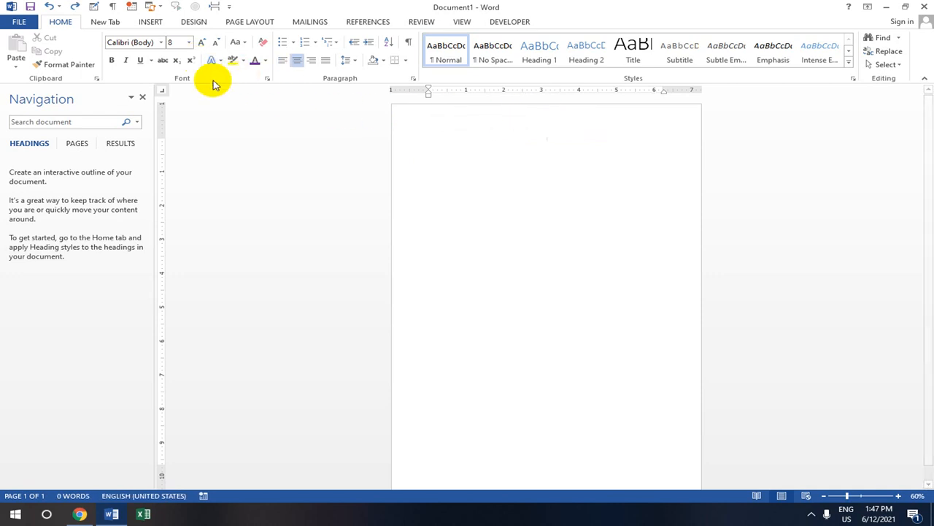
Place left tab stops at 0.5 and about 1.06 inches and a right tab stop at 6 inches on the horizontal ruler.
{"action": "left_click", "coordinate": [162, 92]}
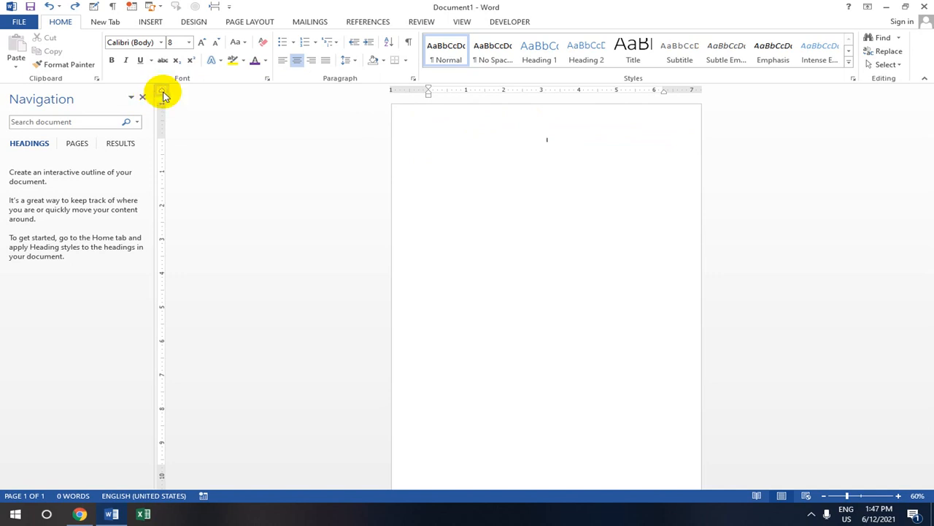
{"action": "left_click", "coordinate": [448, 93]}
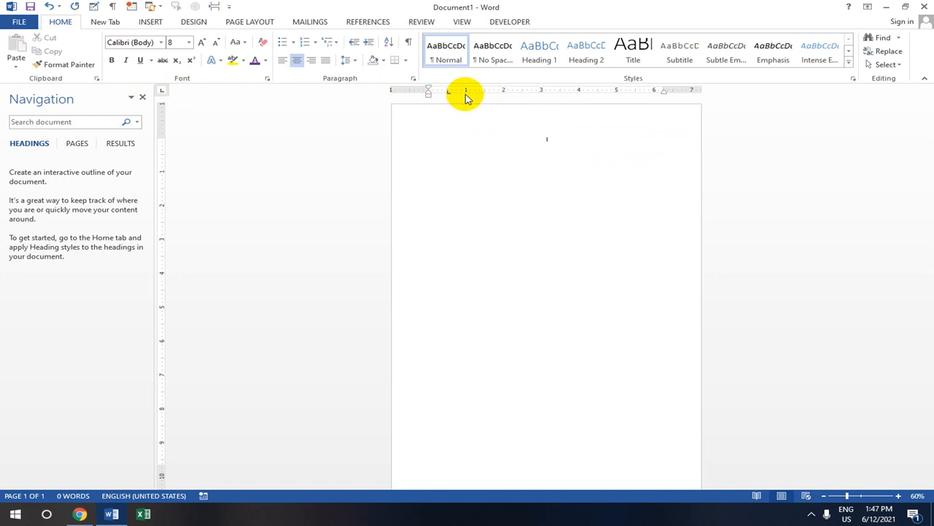
{"action": "left_click", "coordinate": [468, 93]}
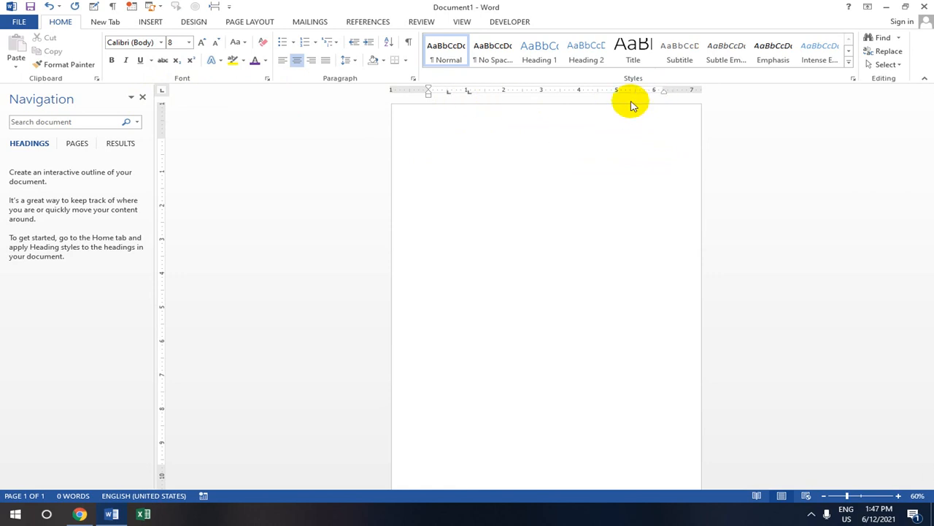
{"action": "left_click", "coordinate": [162, 94]}
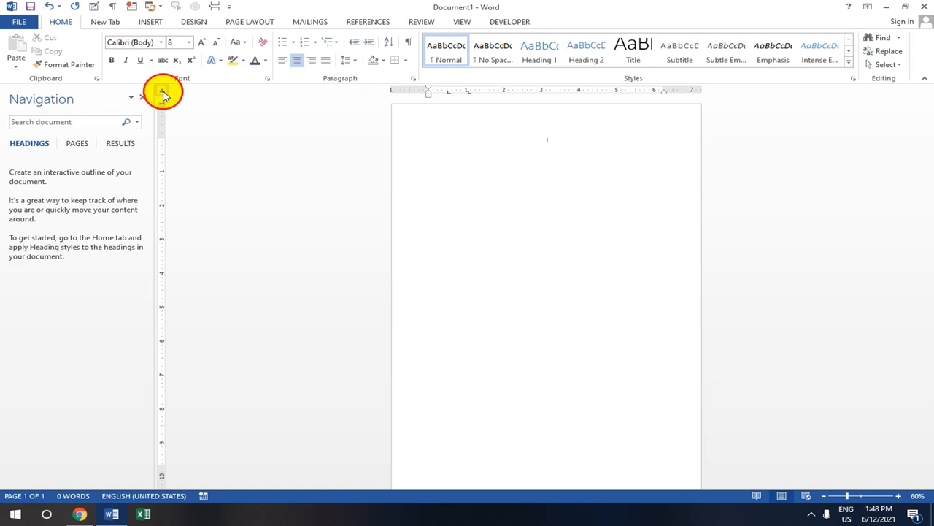
{"action": "left_click", "coordinate": [162, 93]}
{"action": "left_click", "coordinate": [162, 94]}
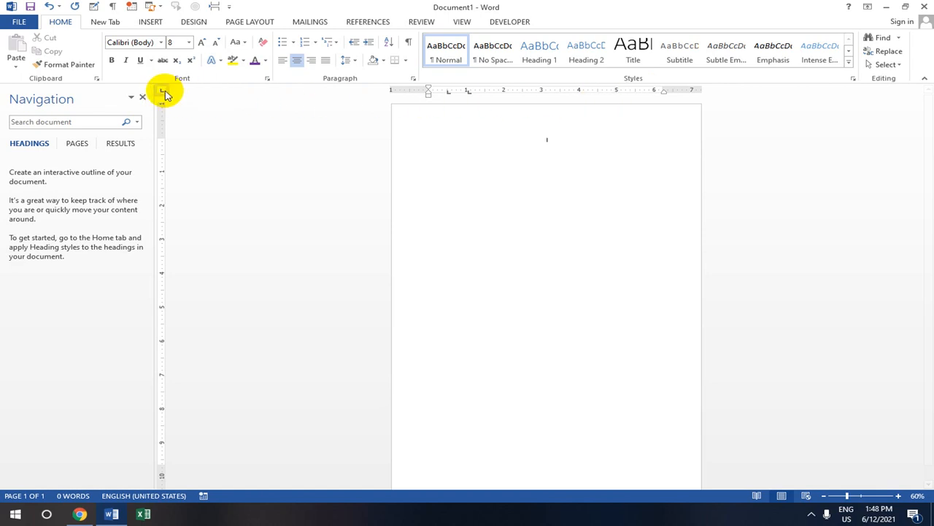
{"action": "left_click", "coordinate": [164, 91]}
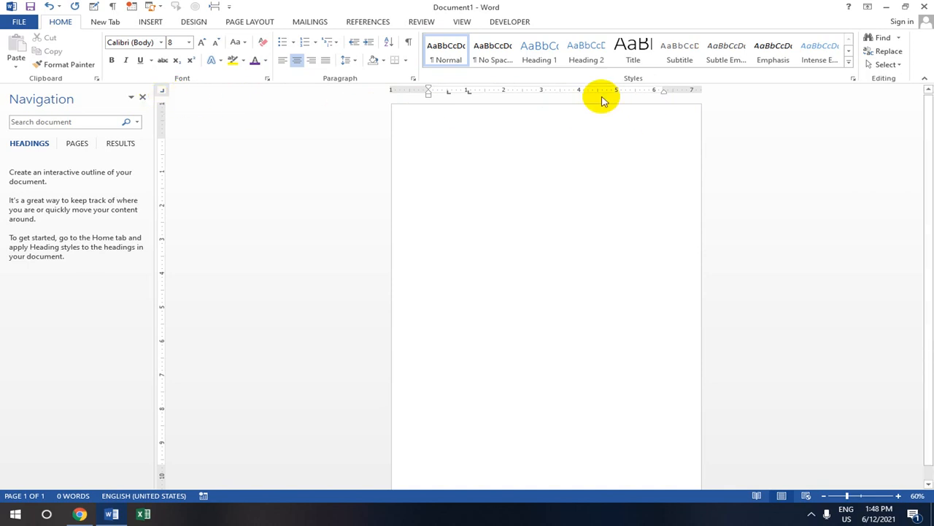
{"action": "left_click", "coordinate": [654, 91]}
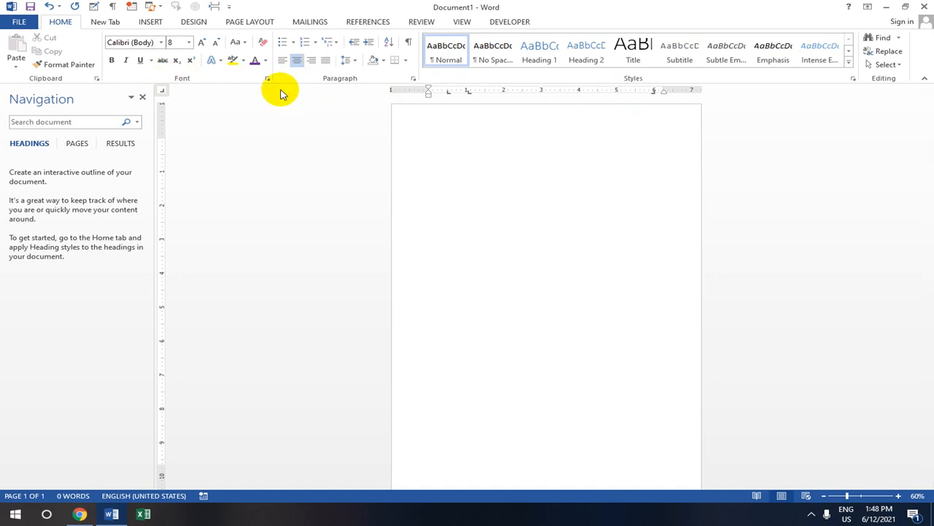
Open the Tabs settings, select the 6-inch right tab stop and apply the settings.
{"action": "double_click", "coordinate": [655, 92]}
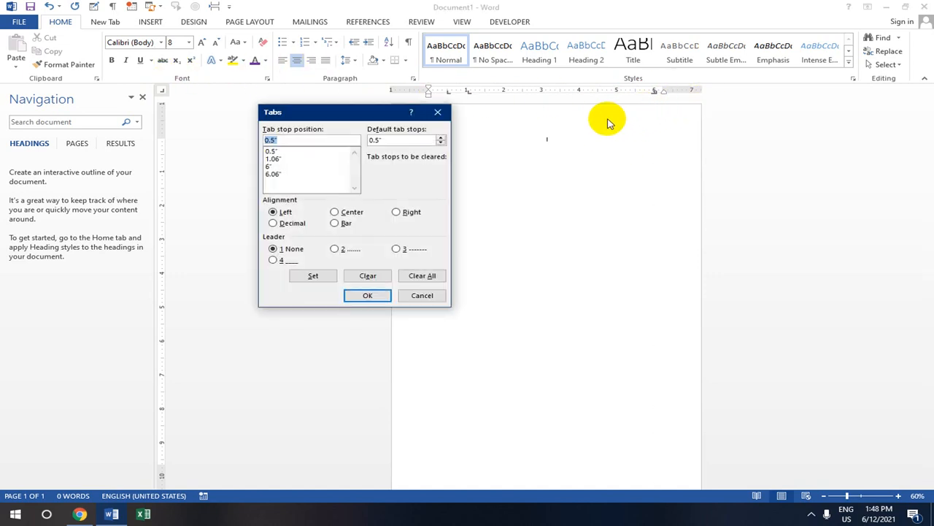
{"action": "left_click", "coordinate": [272, 167]}
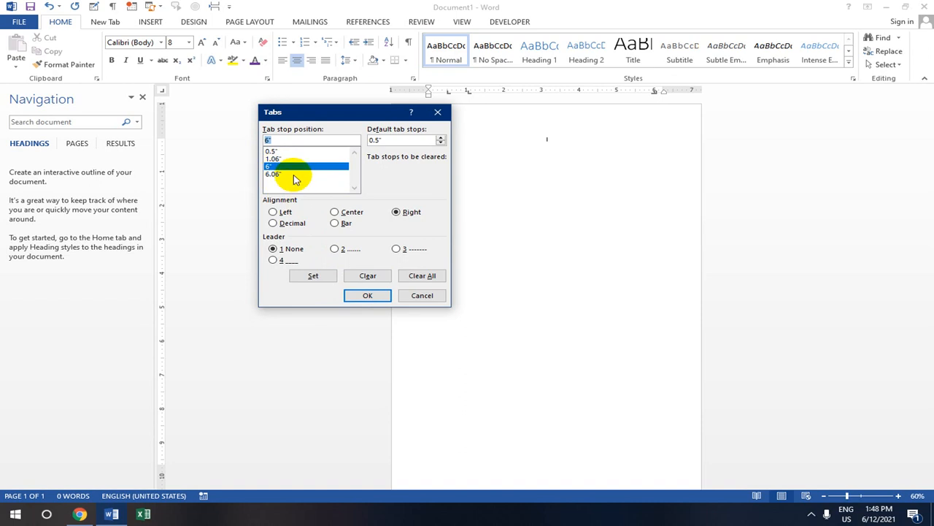
{"action": "left_click", "coordinate": [376, 297]}
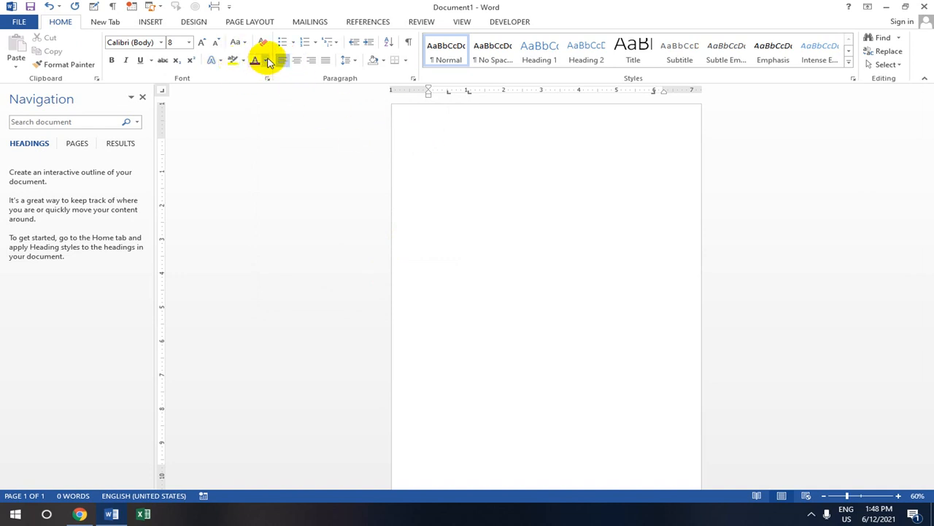
Set the font color to black and enter "Name" at the start of the first line.
{"action": "left_click", "coordinate": [267, 62]}
{"action": "left_click", "coordinate": [257, 75]}
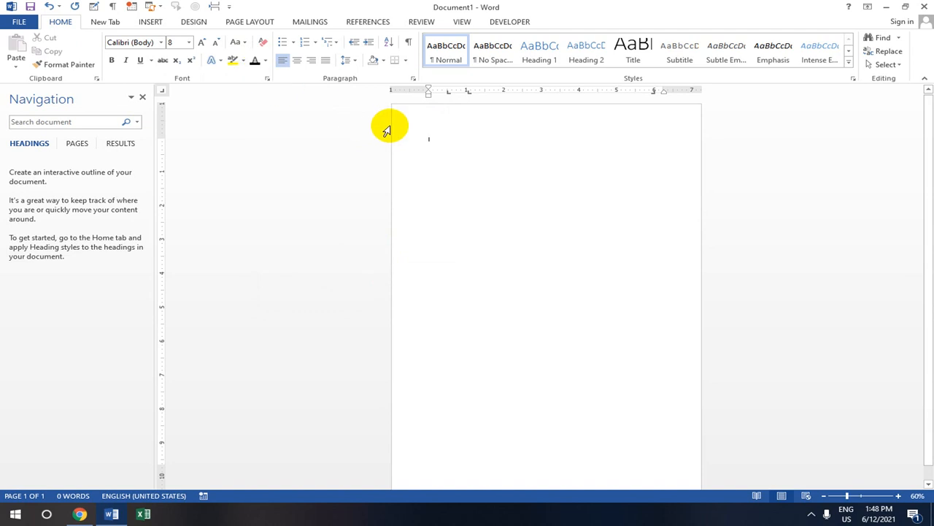
{"action": "type", "text": "="}
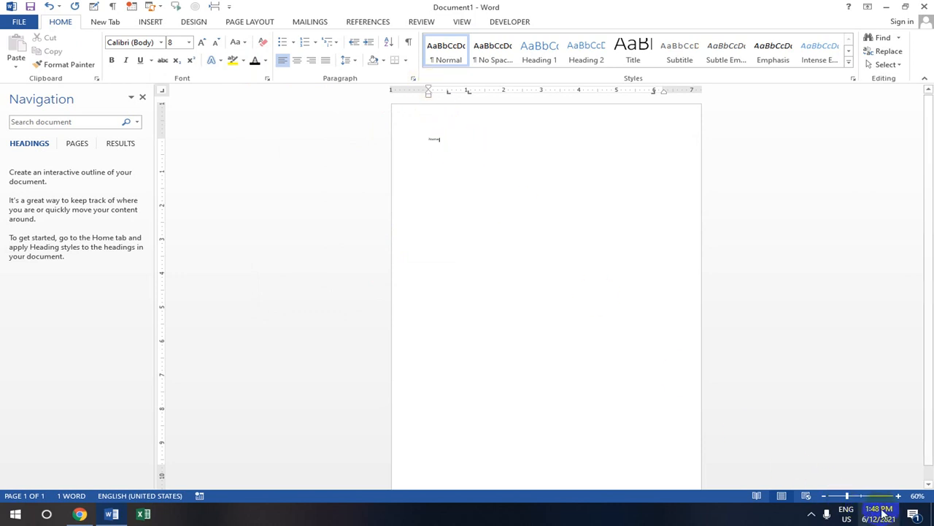
{"action": "left_click", "coordinate": [854, 496]}
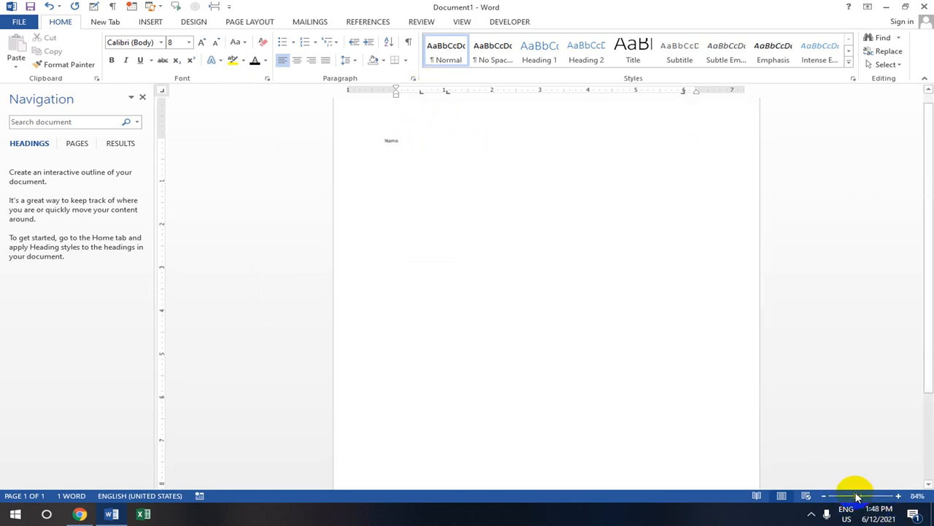
Complete the Name line with a semicolon at the second tab stop and a dashed leader line to the 6-inch tab stop.
{"action": "key", "text": "Tab"}
{"action": "key", "text": "Tab"}
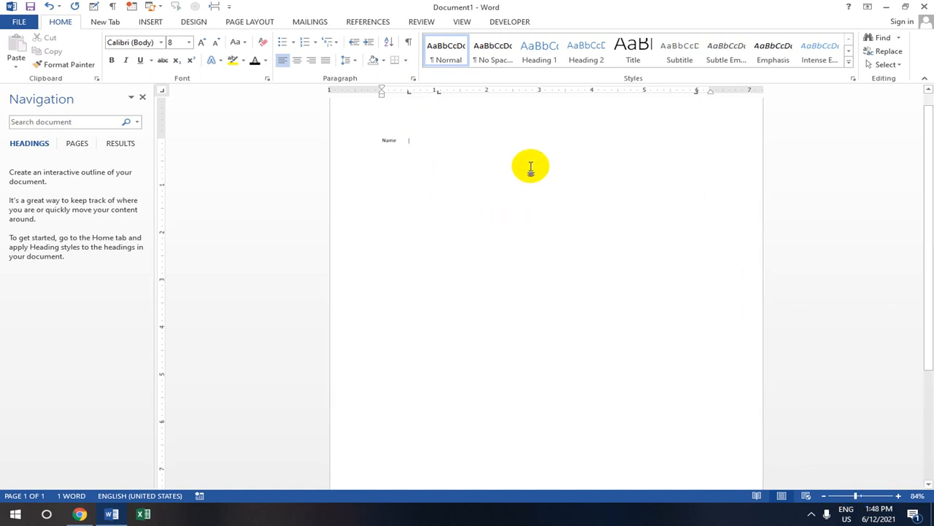
{"action": "key", "text": "ctrl+u"}
{"action": "key", "text": "Tab"}
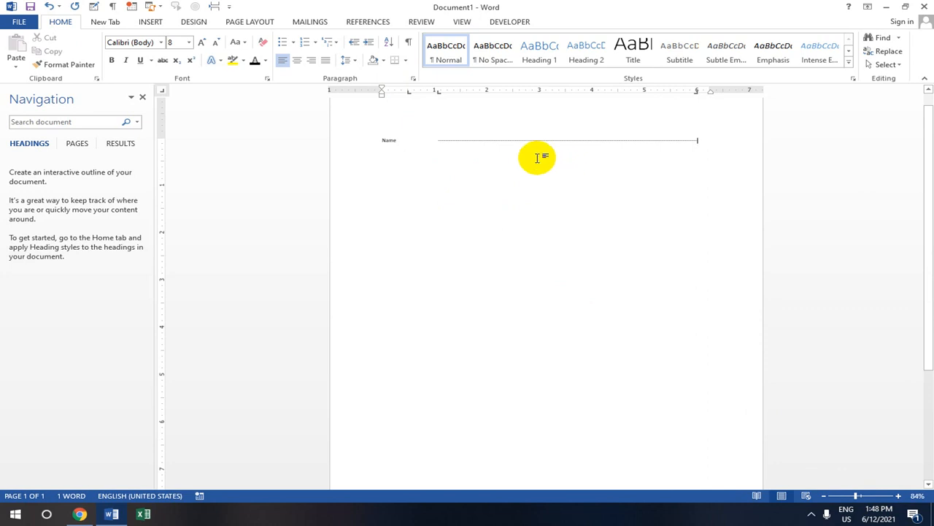
{"action": "key", "text": "ctrl+z"}
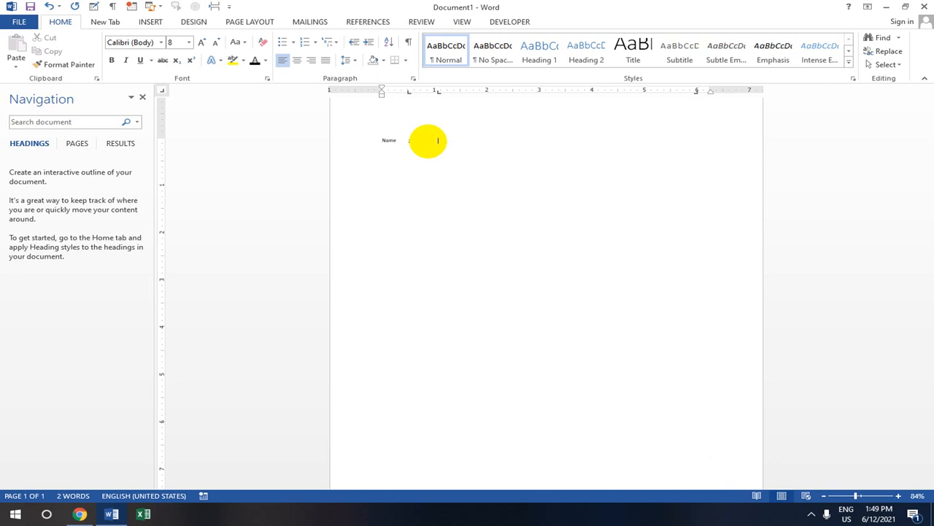
{"action": "key", "text": "Tab"}
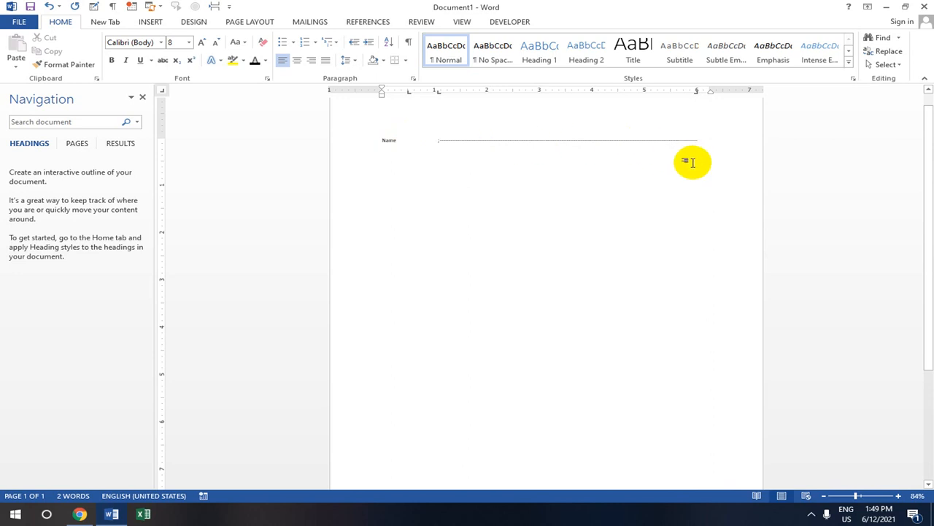
{"action": "key", "text": "Return"}
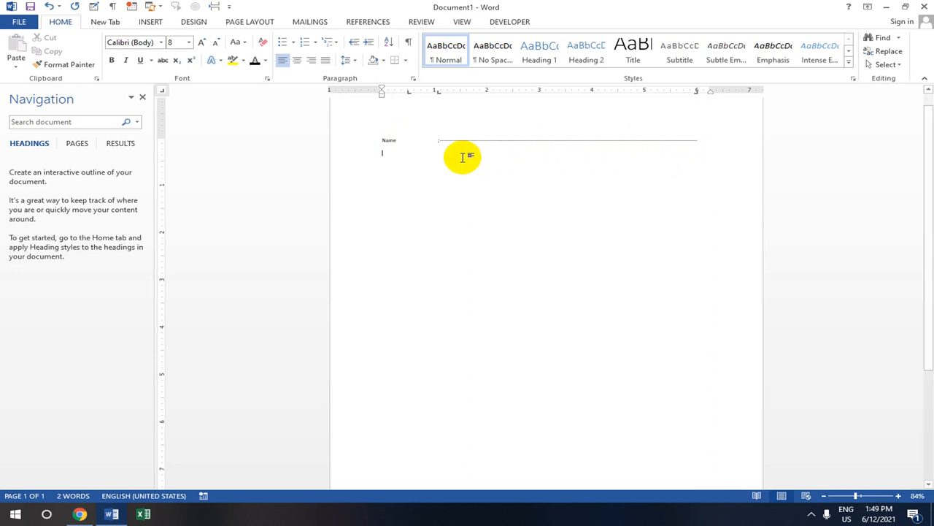
Add a "Date Of Birth" line with a semicolon and a dashed leader line, aligned to the same tab stops.
{"action": "type", "text": "Date"}
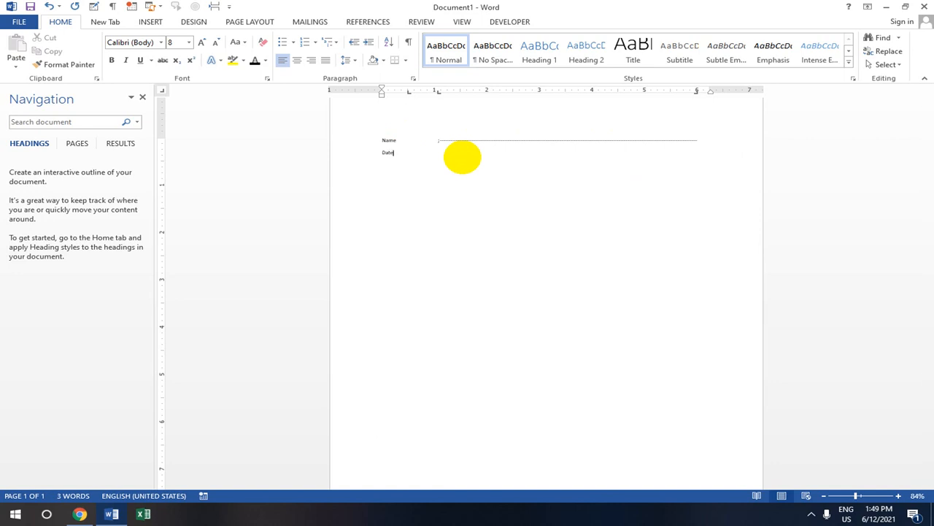
{"action": "type", "text": " Of Birth\t:"}
{"action": "key", "text": "Tab"}
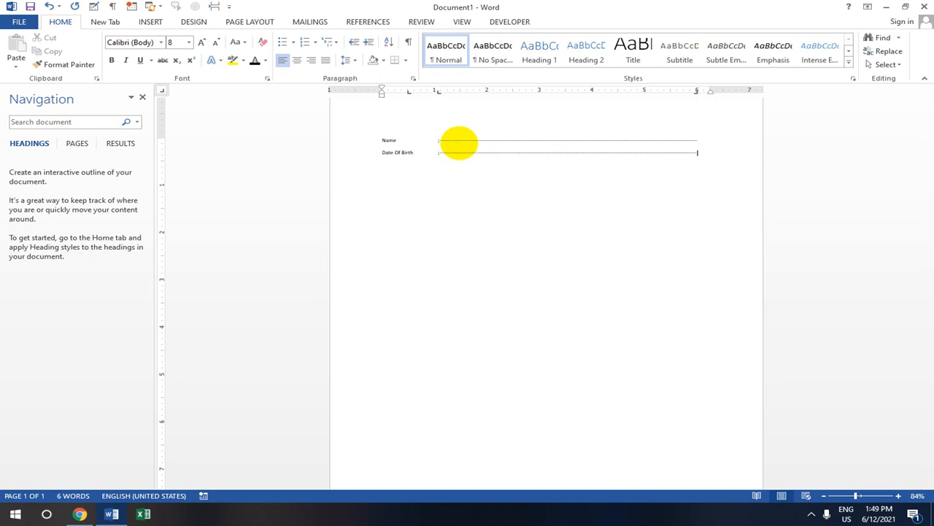
{"action": "key", "text": "Return"}
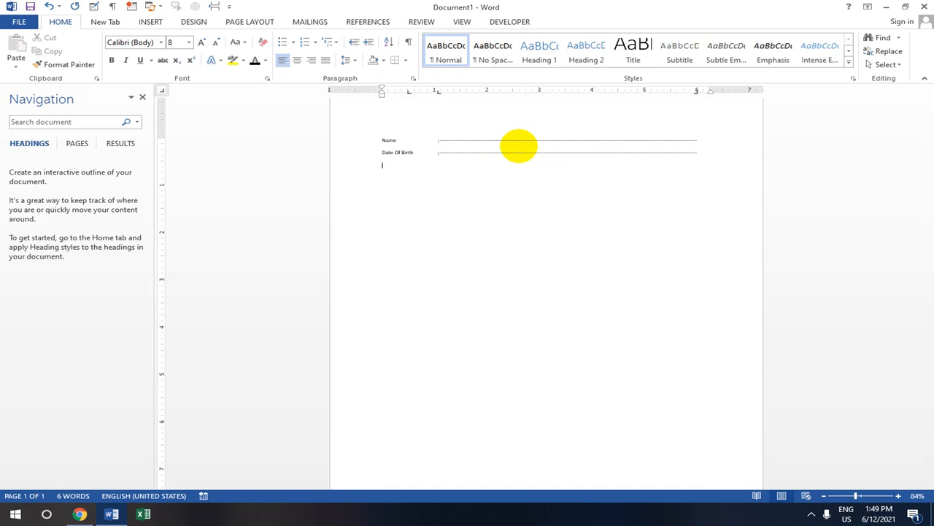
Add "Father Name" and "N.R.C No" lines, each with a tab-aligned semicolon and a dashed leader line.
{"action": "type", "text": "Father Name\t:"}
{"action": "key", "text": "Tab"}
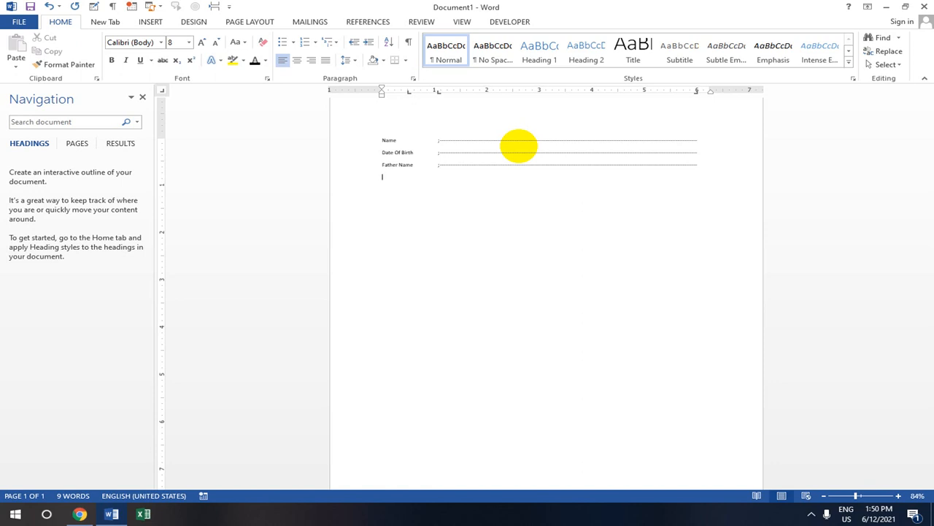
{"action": "type", "text": "N"}
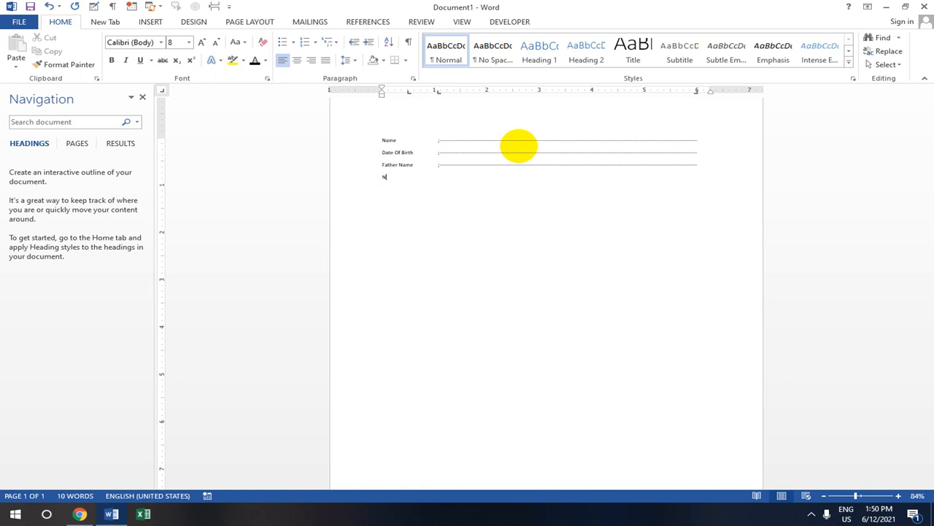
{"action": "type", "text": ".R.C No :"}
{"action": "key", "text": "Tab"}
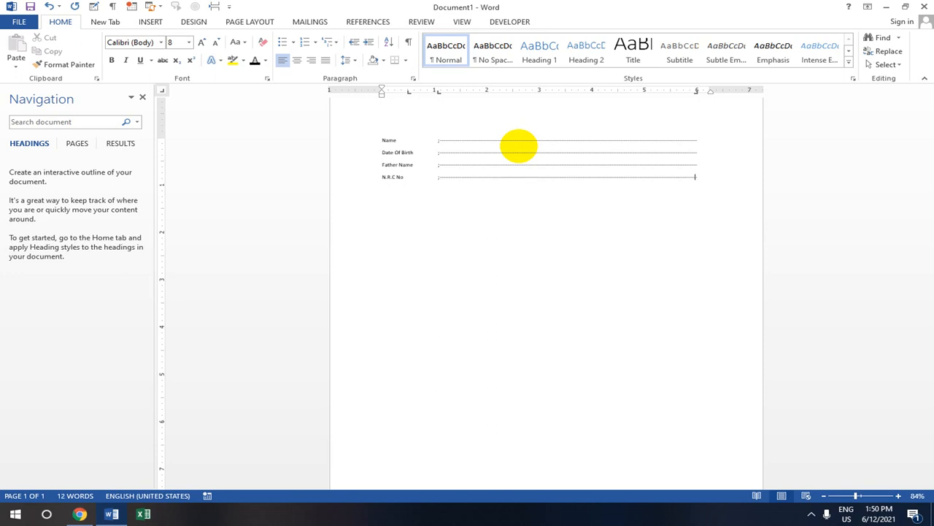
Bring up the On-Screen Keyboard to look at the Tab key, and close it again.
{"action": "left_click", "coordinate": [28, 511]}
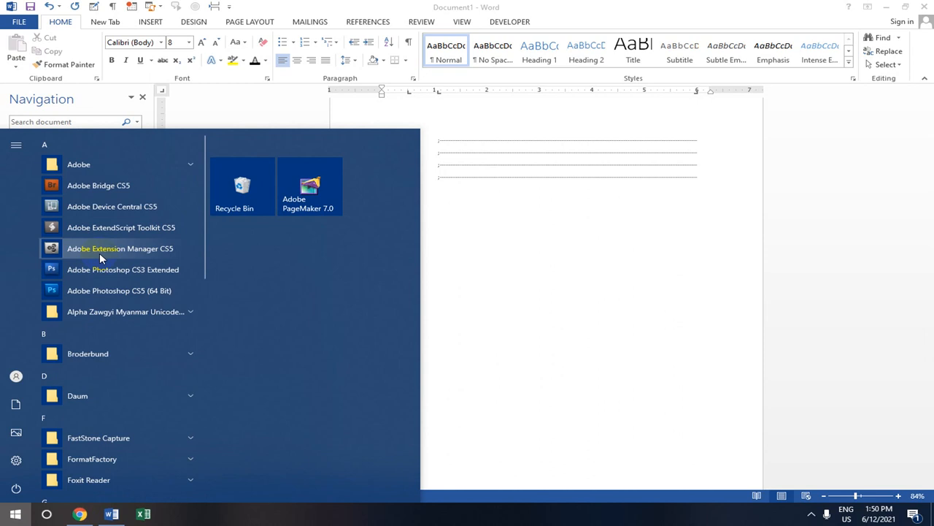
{"action": "type", "text": "k"}
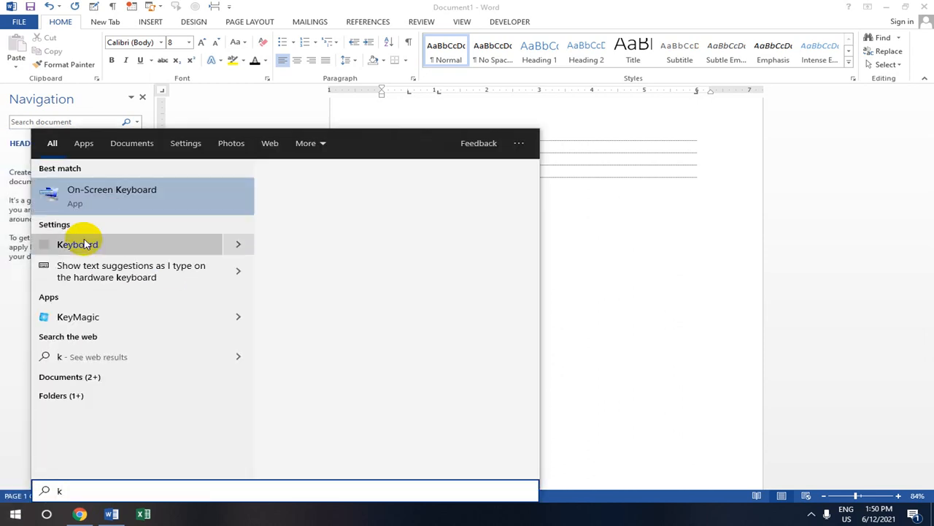
{"action": "left_click", "coordinate": [113, 206]}
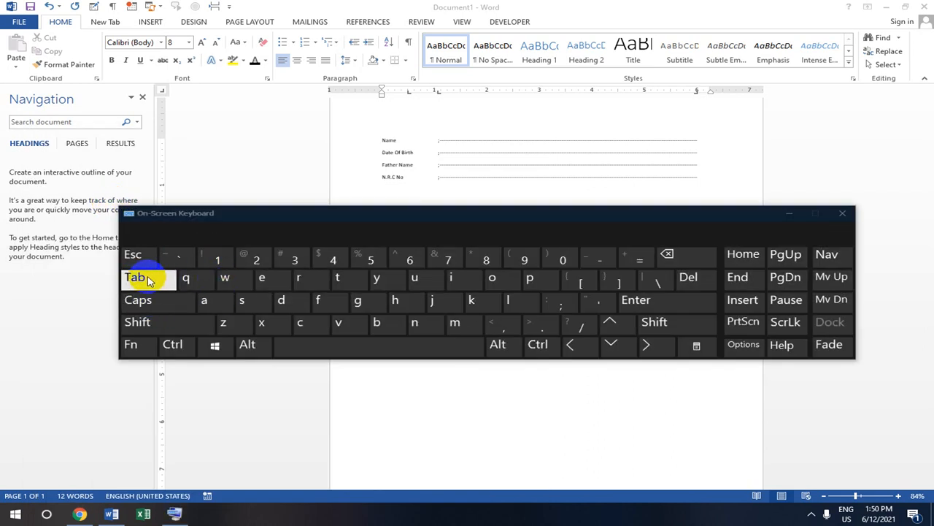
{"action": "left_click", "coordinate": [844, 216]}
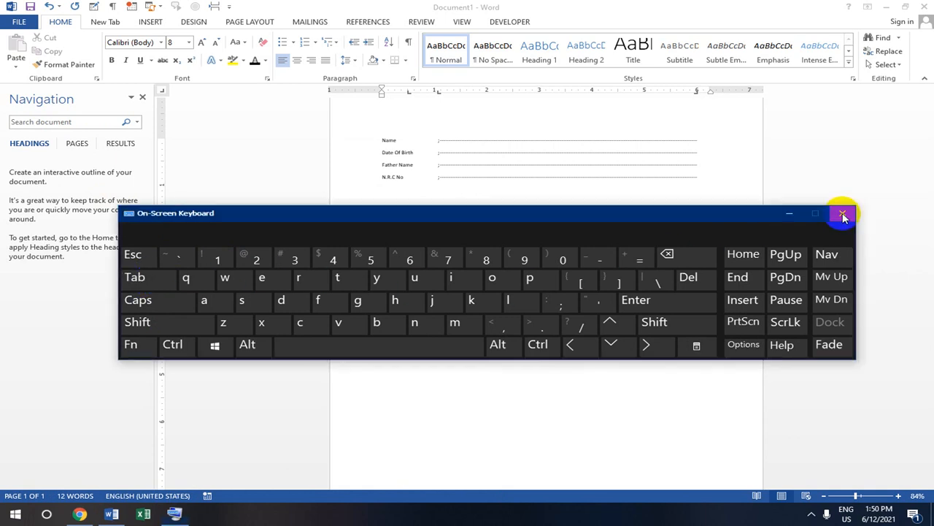
Add a "Height" line below N.R.C No with a tab-aligned semicolon and a dashed leader line.
{"action": "key", "text": "Return"}
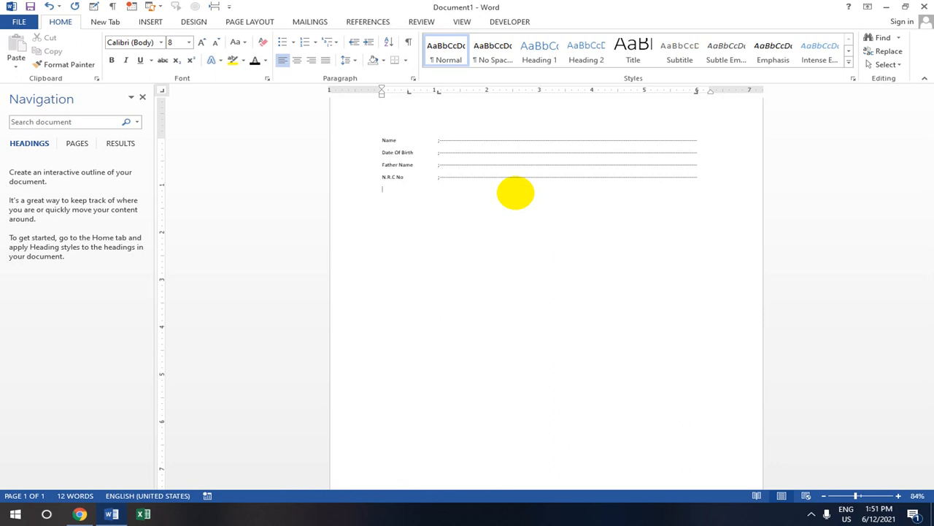
{"action": "type", "text": "Heigh"}
{"action": "key", "text": "Tab"}
{"action": "left_click", "coordinate": [867, 497]}
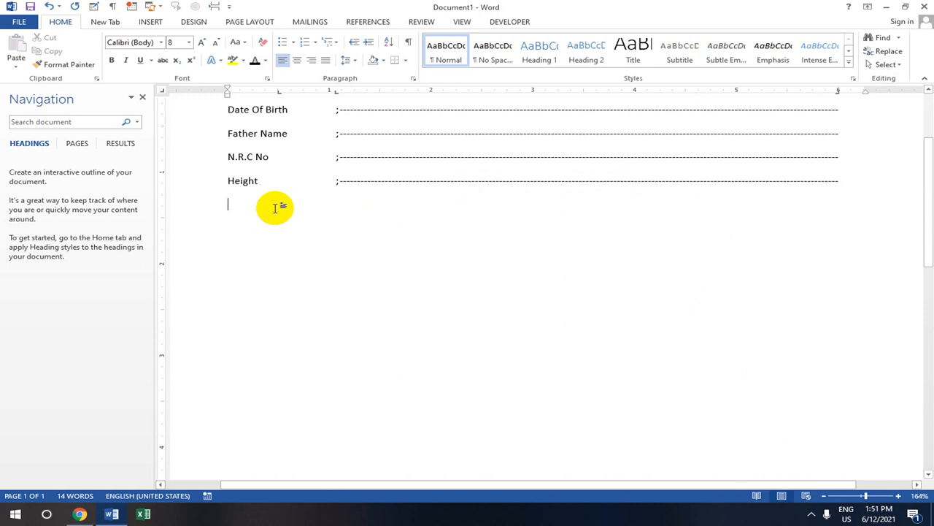
Add a "Marital Satus" line below Height with a tab-aligned semicolon and a dashed leader line.
{"action": "type", "text": "M"}
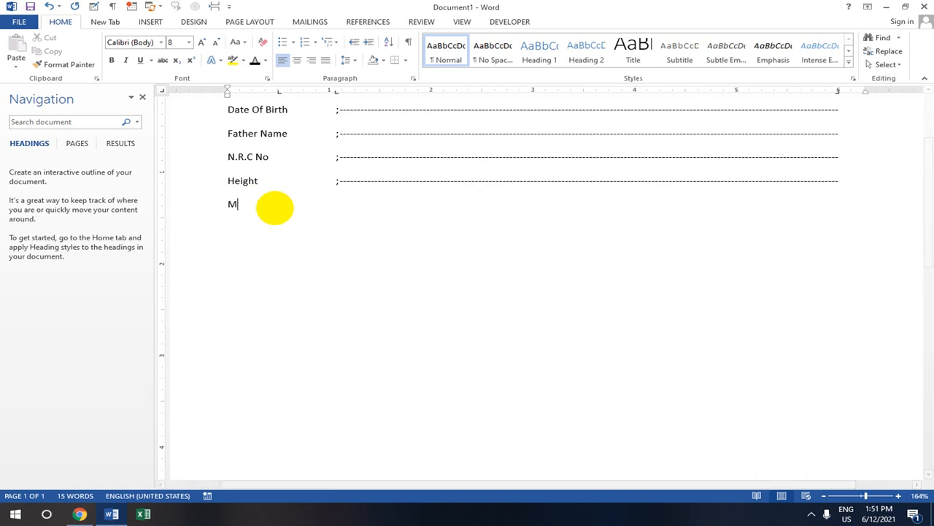
{"action": "type", "text": "arit"}
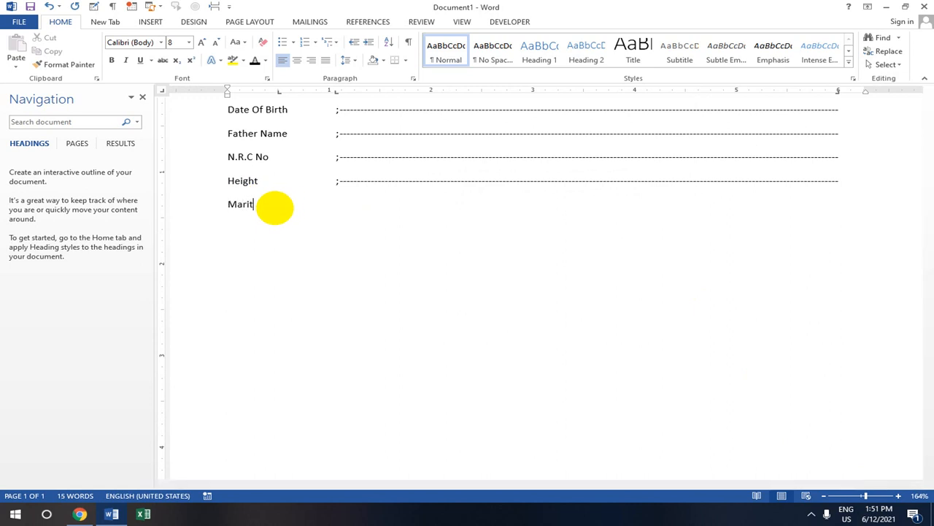
{"action": "type", "text": "al Satus"}
{"action": "key", "text": "Tab"}
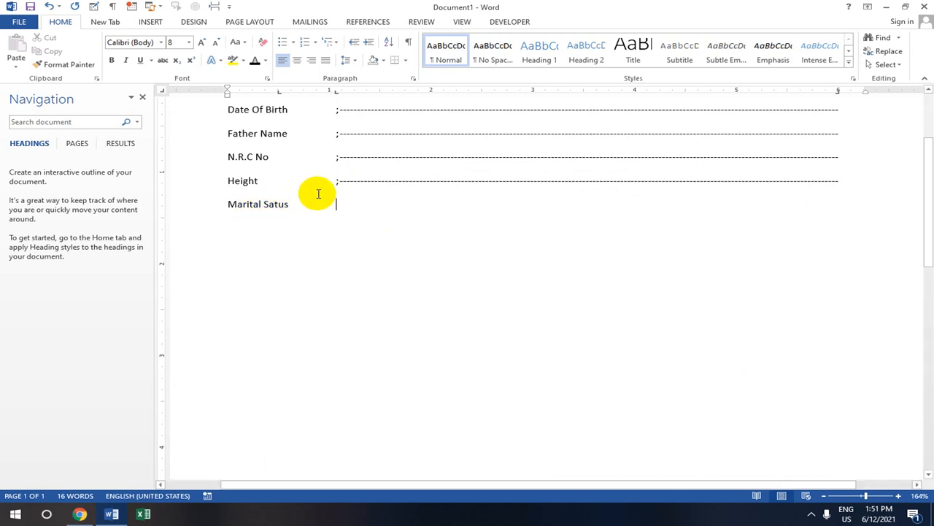
{"action": "type", "text": ";"}
{"action": "key", "text": "Tab"}
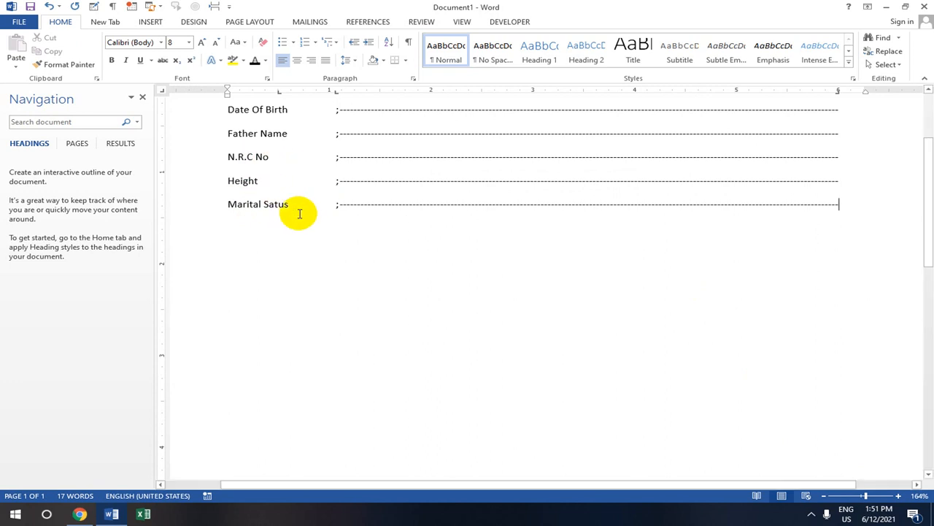
{"action": "key", "text": "Return"}
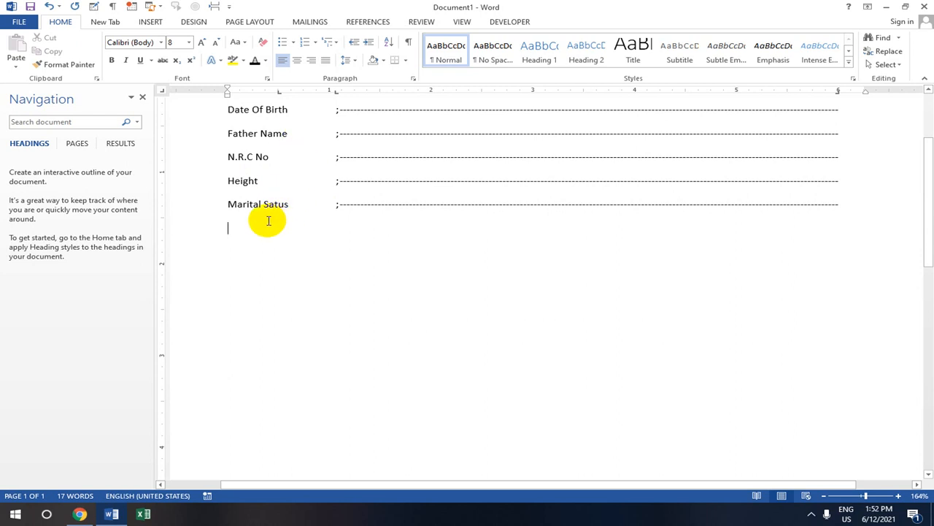
Add a "Nationality" line with a tab-aligned semicolon and a dashed leader line.
{"action": "type", "text": "Na"}
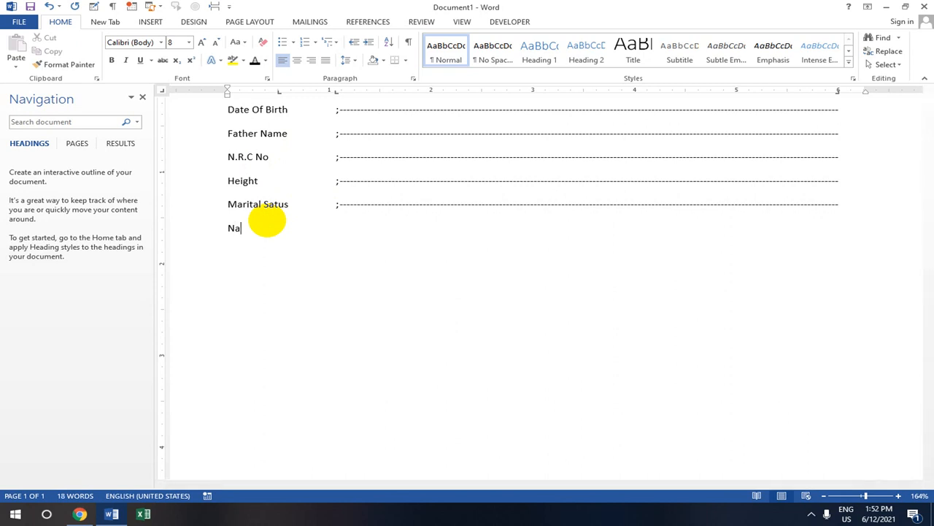
{"action": "type", "text": "tionality"}
{"action": "key", "text": "Tab"}
{"action": "type", "text": ";"}
{"action": "key", "text": "Tab"}
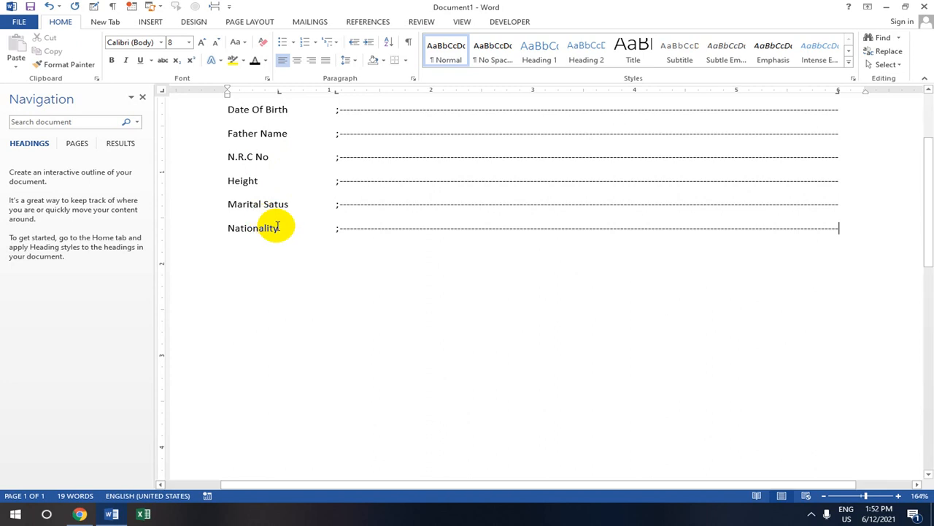
{"action": "key", "text": "Return"}
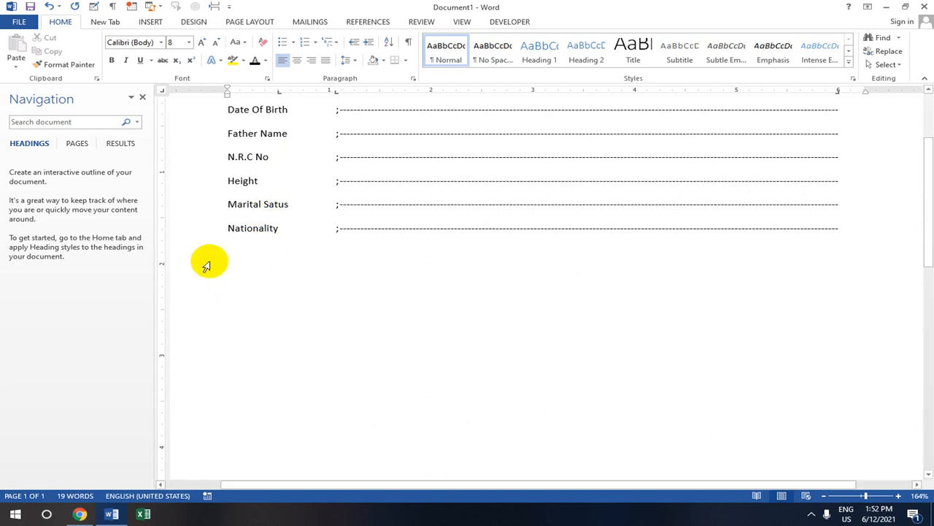
Add a "Religion" line below Nationality with a tab-aligned semicolon and a dashed leader line, ending with a new line.
{"action": "type", "text": "R"}
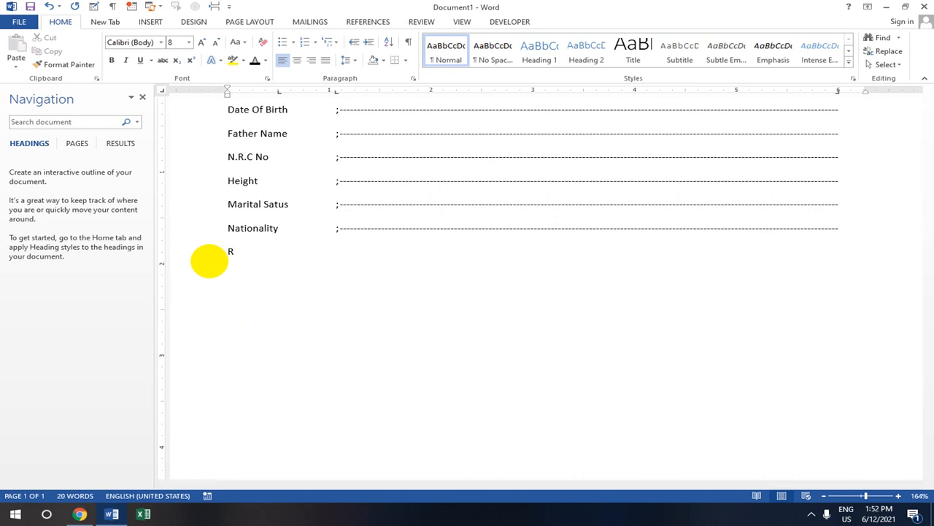
{"action": "type", "text": "eligio"}
{"action": "key", "text": "BackSpace"}
{"action": "key", "text": "BackSpace"}
{"action": "type", "text": "ipo"}
{"action": "key", "text": "BackSpace"}
{"action": "key", "text": "BackSpace"}
{"action": "type", "text": "on"}
{"action": "key", "text": "Tab"}
{"action": "type", "text": ";"}
{"action": "key", "text": "Tab"}
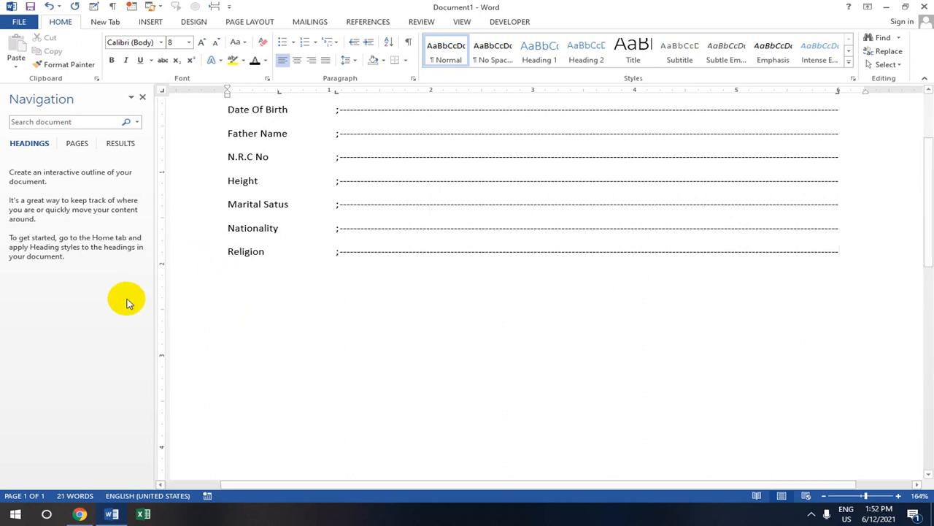
{"action": "key", "text": "Return"}
Set the font size of all the form lines, from Name to Religion, to 16.
{"action": "scroll", "coordinate": [436, 207], "scroll_direction": "down", "scroll_amount": 1}
{"action": "scroll", "coordinate": [437, 208], "scroll_direction": "up", "scroll_amount": 4}
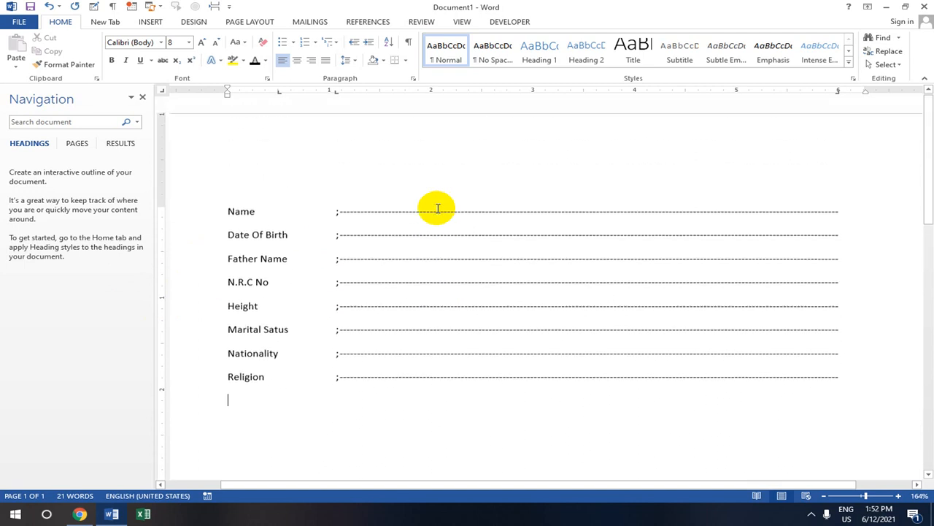
{"action": "scroll", "coordinate": [436, 208], "scroll_direction": "down", "scroll_amount": 6}
{"action": "scroll", "coordinate": [437, 208], "scroll_direction": "up", "scroll_amount": 5}
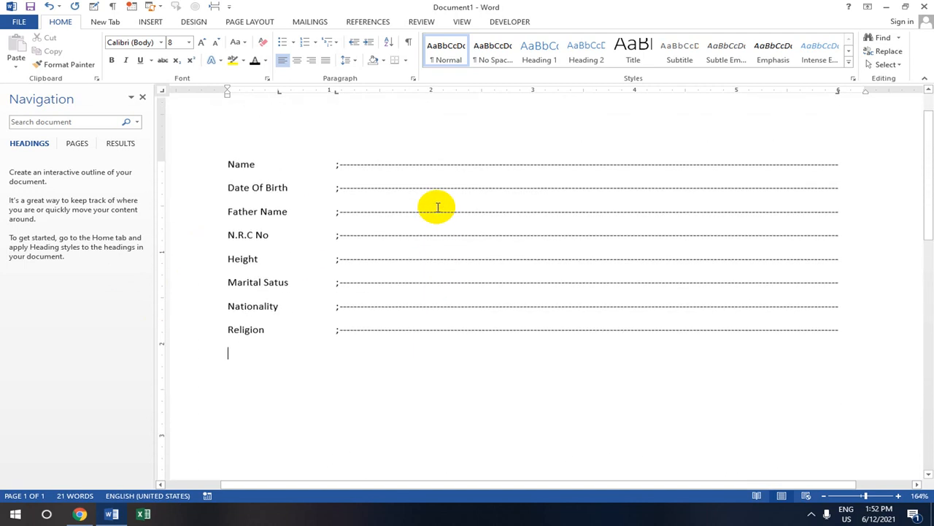
{"action": "left_click_drag", "start_coordinate": [216, 159], "coordinate": [341, 376]}
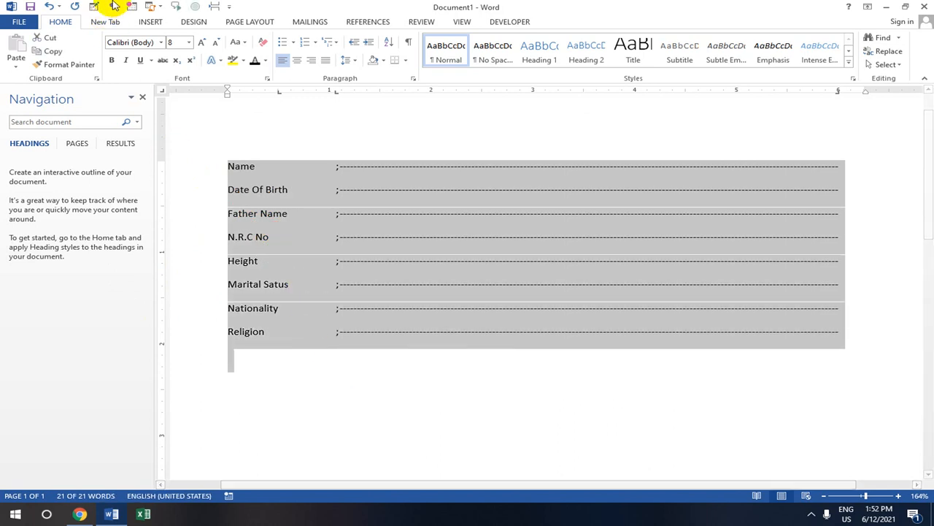
{"action": "left_click", "coordinate": [188, 45]}
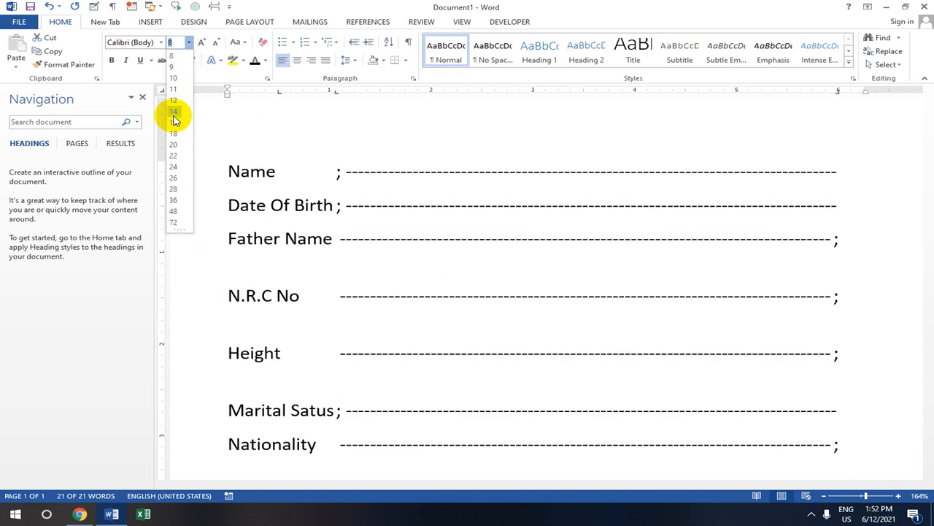
{"action": "left_click", "coordinate": [174, 127]}
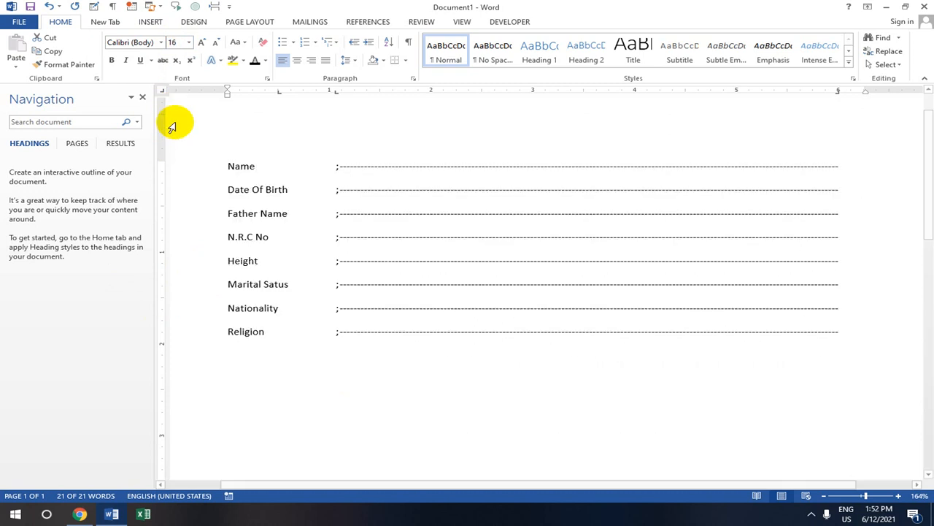
Insert blank lines above the Name line to move the form lines down the page.
{"action": "left_click", "coordinate": [855, 496]}
{"action": "left_click_drag", "start_coordinate": [855, 497], "coordinate": [829, 496]}
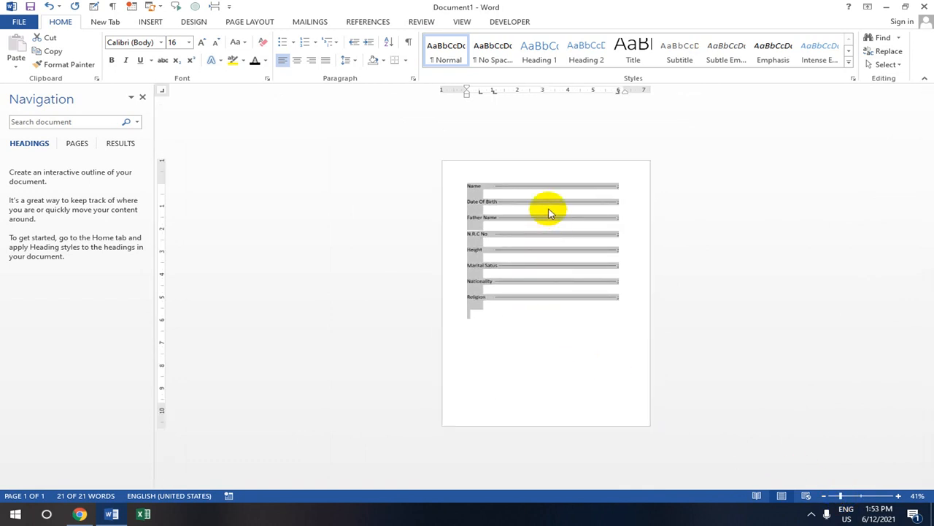
{"action": "left_click", "coordinate": [468, 185]}
{"action": "key", "text": "Return"}
{"action": "key", "text": "Return"}
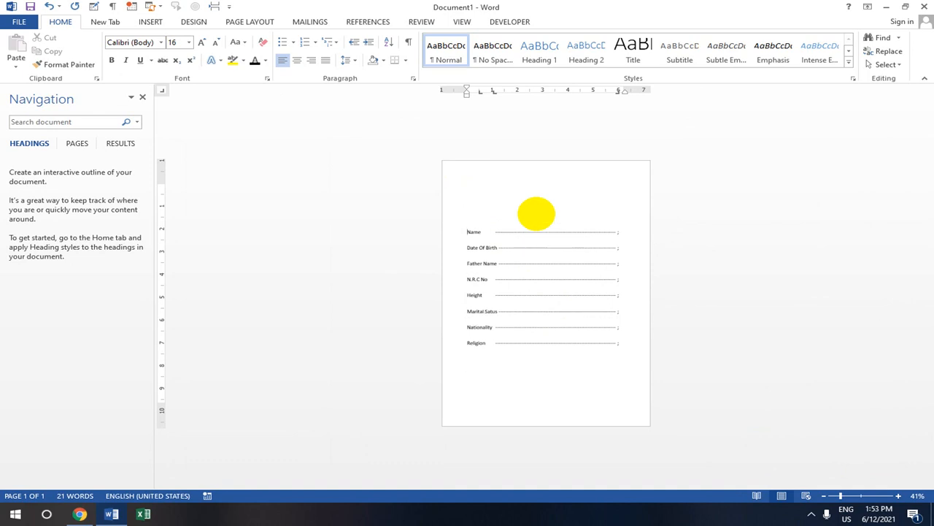
{"action": "key", "text": "BackSpace"}
{"action": "key", "text": "BackSpace"}
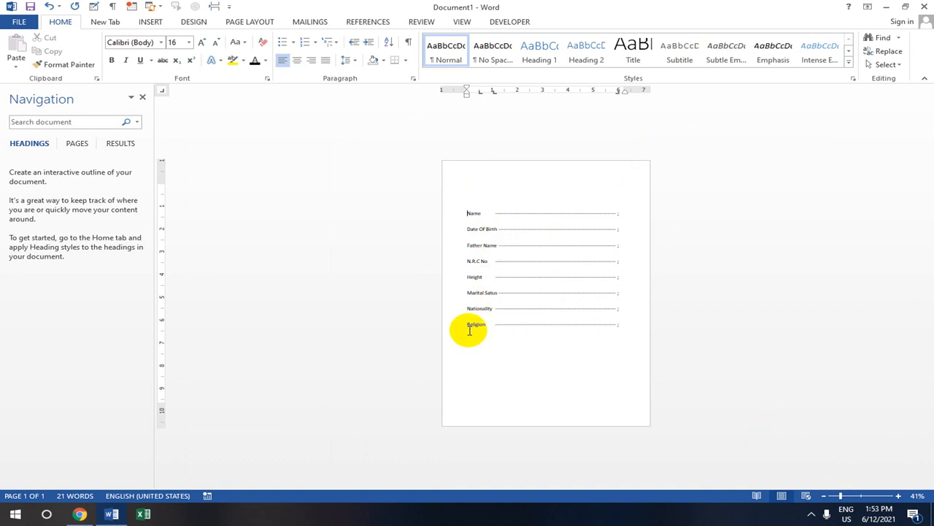
Draw a rectangle about 1.52" by 1.52" above the form lines, near the upper-right corner of the page.
{"action": "left_click", "coordinate": [622, 325]}
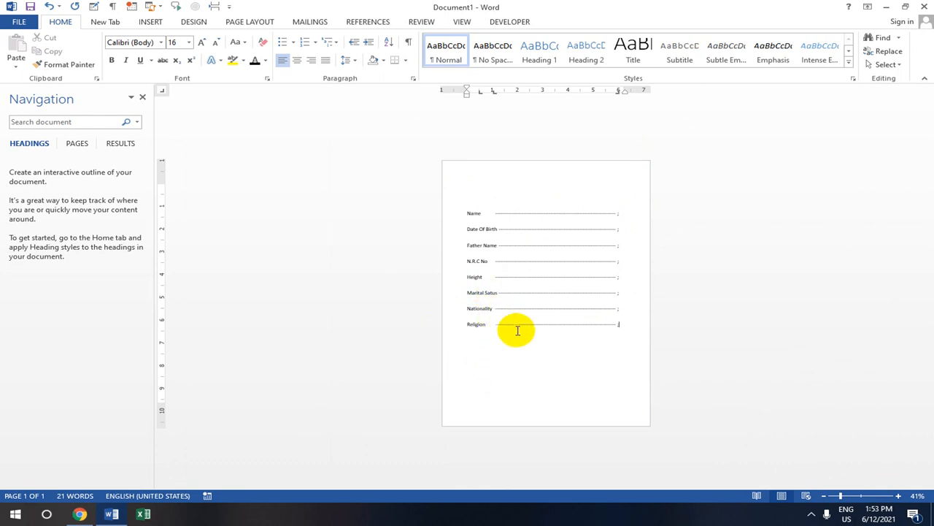
{"action": "mouse_move", "coordinate": [840, 496]}
{"action": "left_mouse_down"}
{"action": "mouse_move", "coordinate": [865, 498]}
{"action": "mouse_move", "coordinate": [849, 494]}
{"action": "left_mouse_up"}
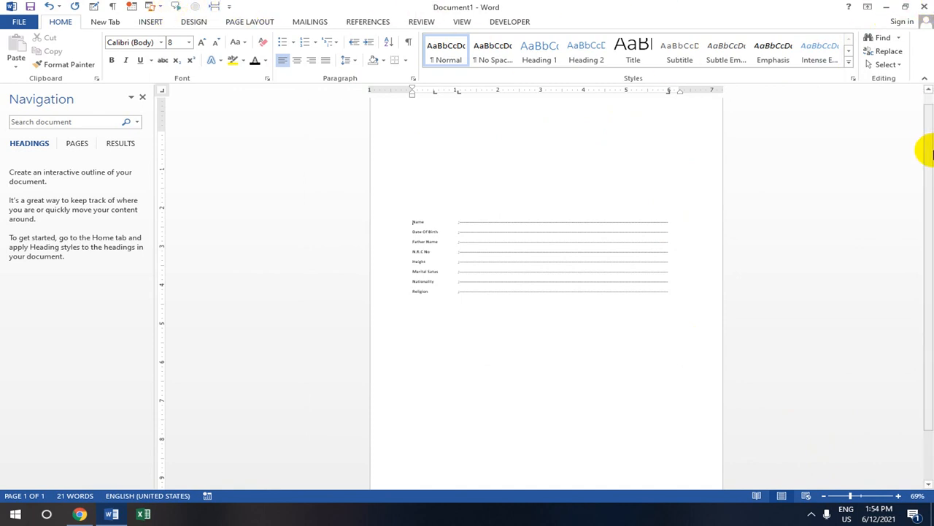
{"action": "left_click", "coordinate": [151, 22]}
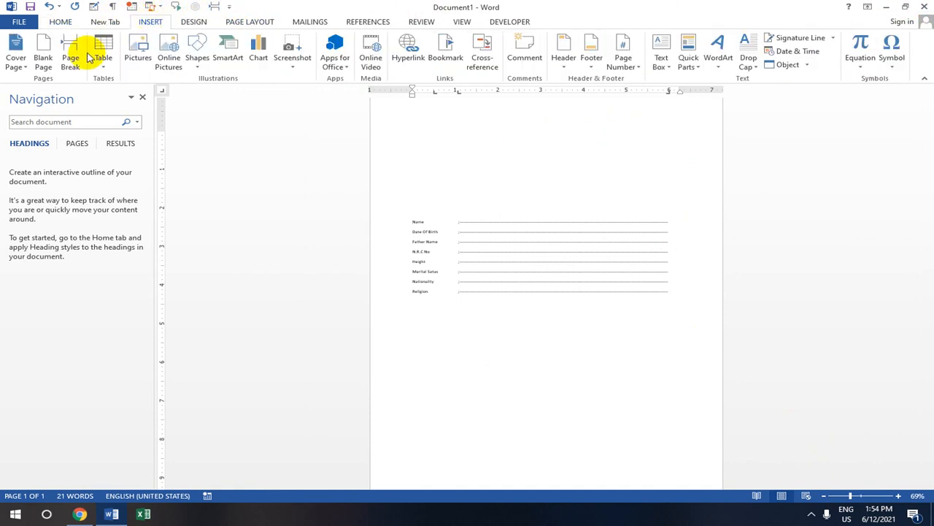
{"action": "left_click", "coordinate": [195, 69]}
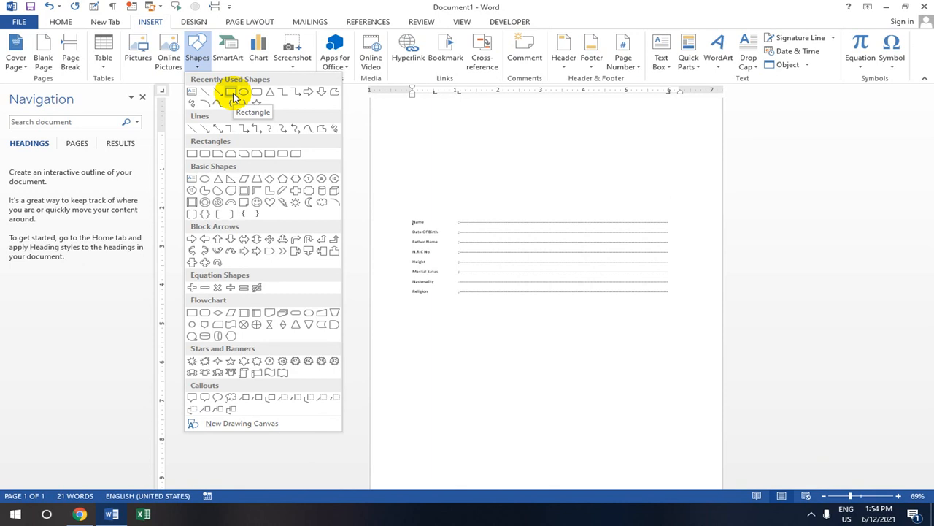
{"action": "left_click", "coordinate": [231, 93]}
{"action": "mouse_move", "coordinate": [610, 118]}
{"action": "left_mouse_down"}
{"action": "mouse_move", "coordinate": [611, 146]}
{"action": "mouse_move", "coordinate": [673, 176]}
{"action": "left_mouse_up"}
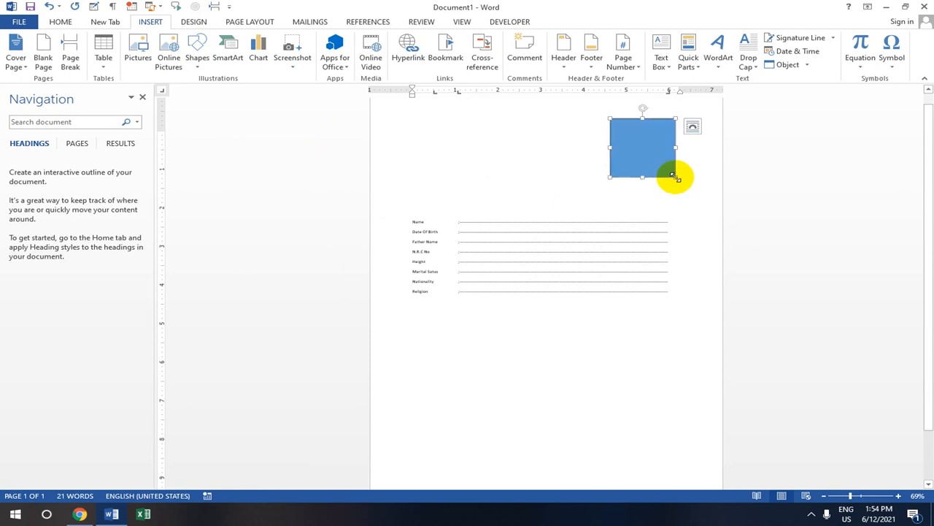
Remove the blue fill from the rectangle, keeping its outline, and set its height and width to 1.7".
{"action": "left_click", "coordinate": [635, 150]}
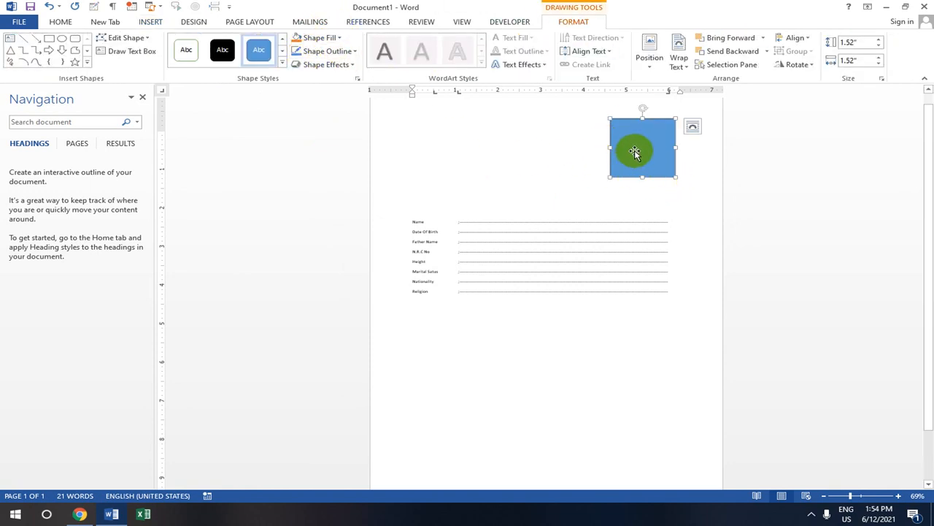
{"action": "left_click", "coordinate": [340, 41]}
{"action": "key", "text": "Escape"}
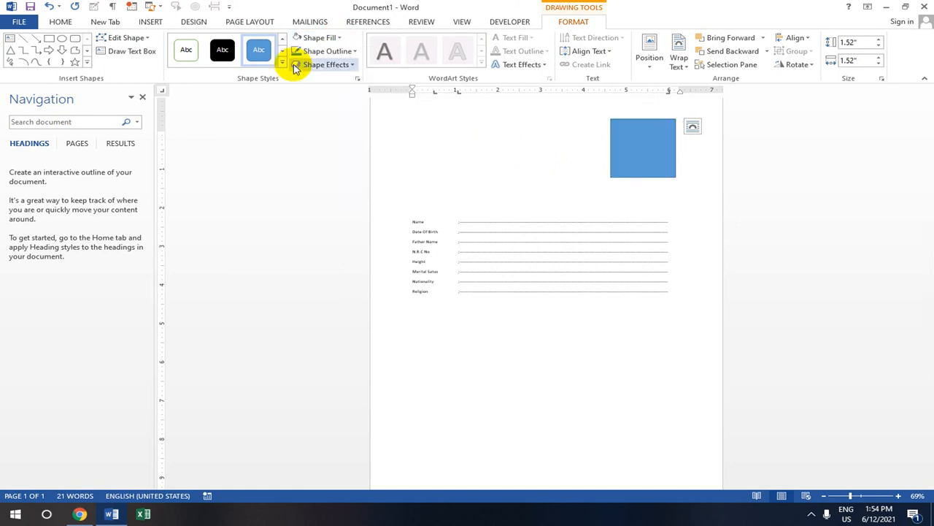
{"action": "left_click", "coordinate": [880, 40]}
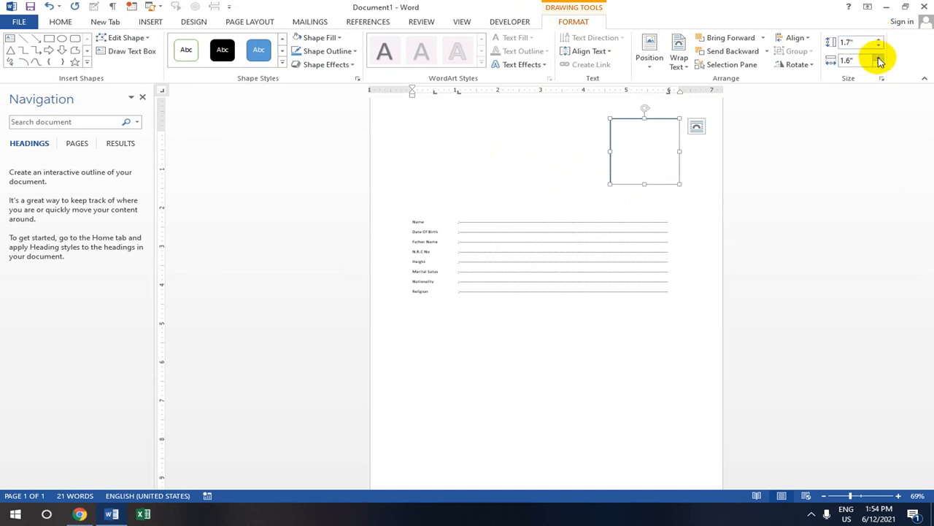
{"action": "left_click", "coordinate": [880, 59]}
{"action": "left_click", "coordinate": [880, 41]}
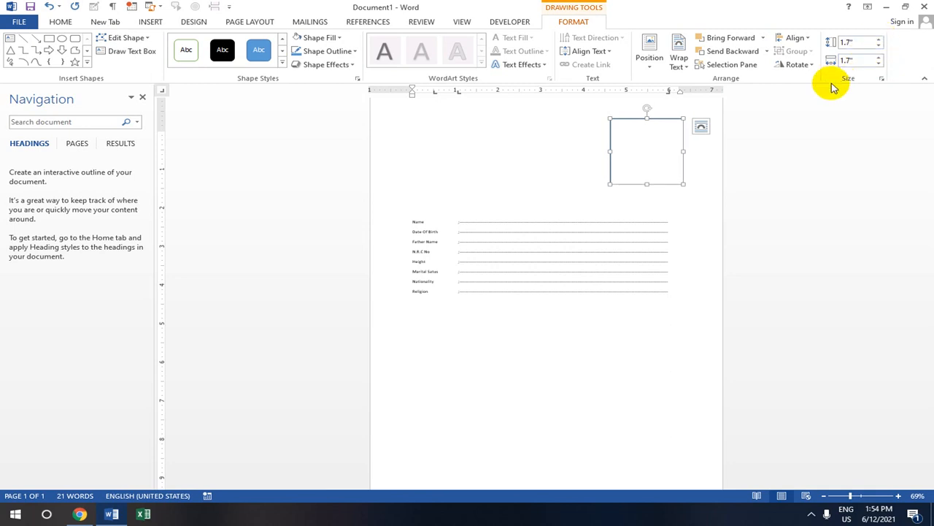
{"action": "left_click", "coordinate": [672, 290]}
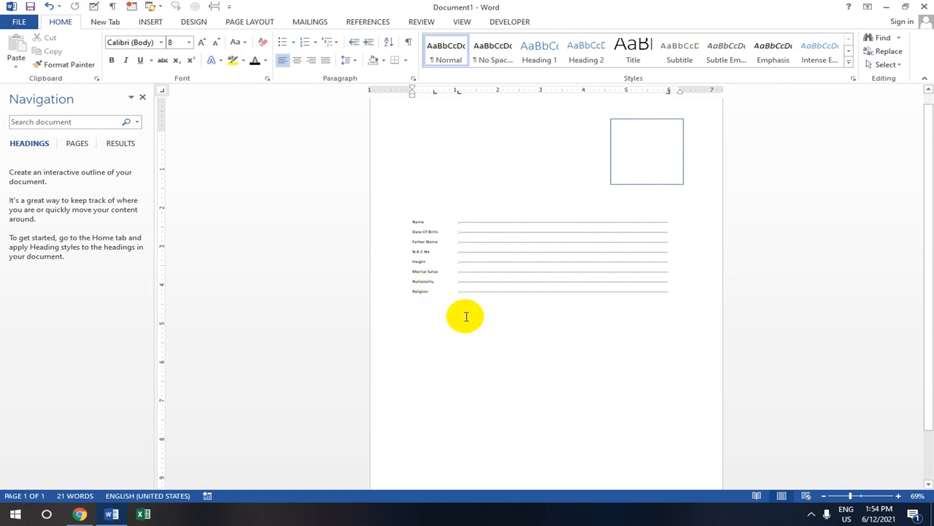
{"action": "scroll", "coordinate": [490, 257], "scroll_direction": "up", "scroll_amount": 2}
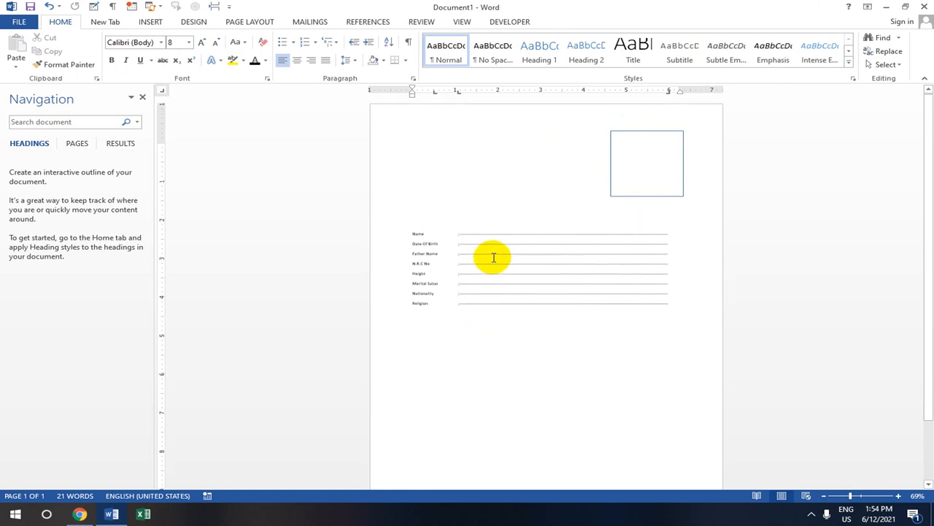
{"action": "scroll", "coordinate": [533, 240], "scroll_direction": "down", "scroll_amount": 2}
{"action": "scroll", "coordinate": [611, 221], "scroll_direction": "up", "scroll_amount": 2}
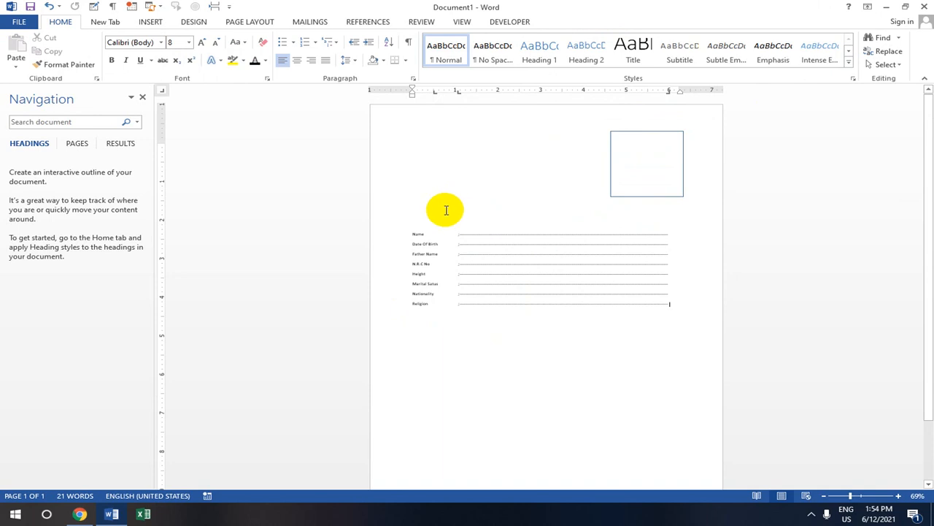
Save the document as a Word Document named "CV Form English" in the Microsoft Word 2013 Lesson folder on drive E.
{"action": "left_click", "coordinate": [19, 21]}
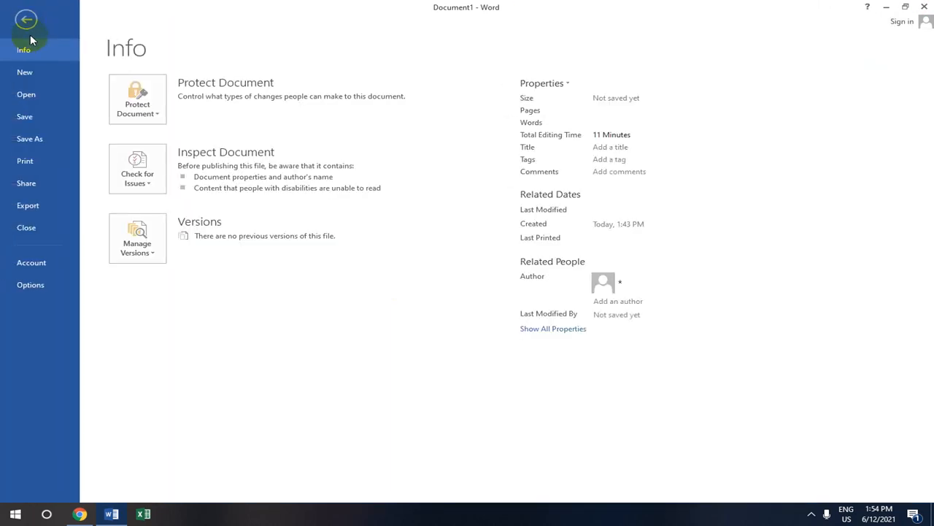
{"action": "left_click", "coordinate": [41, 141]}
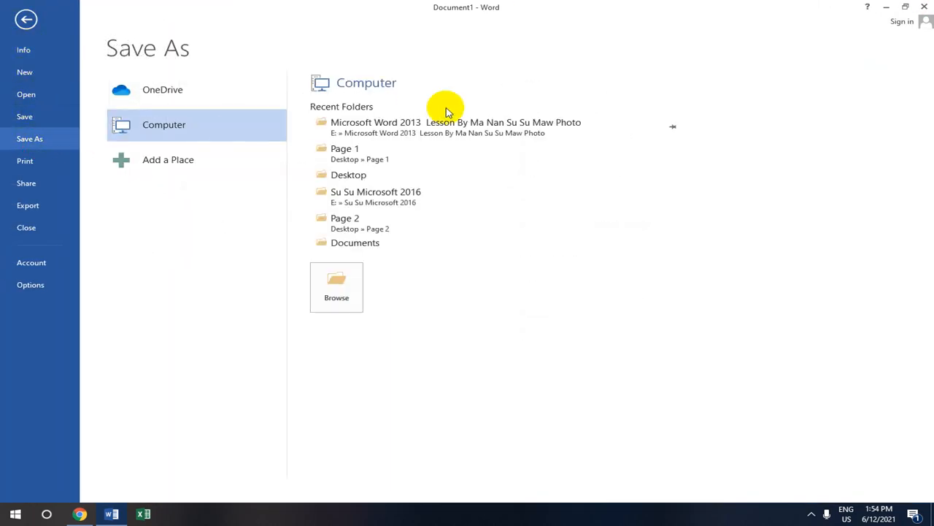
{"action": "left_click", "coordinate": [412, 133]}
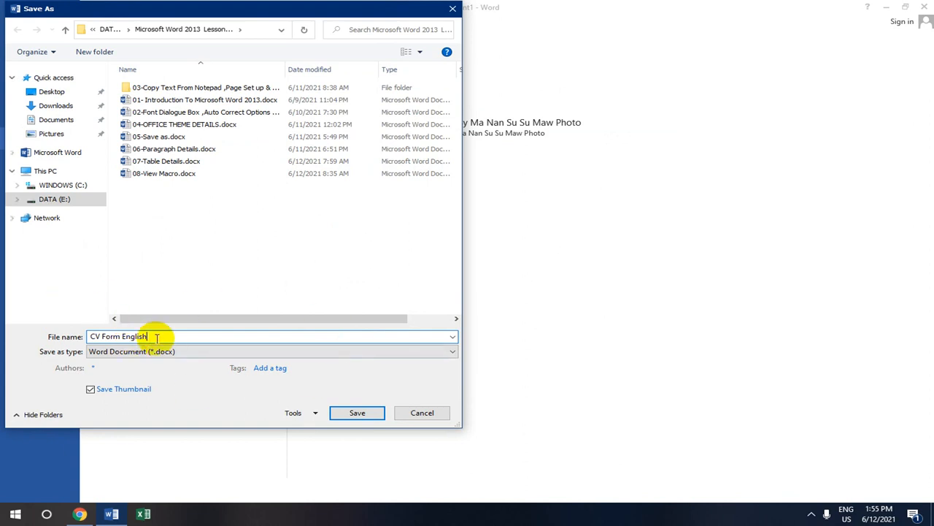
{"action": "left_click", "coordinate": [363, 413]}
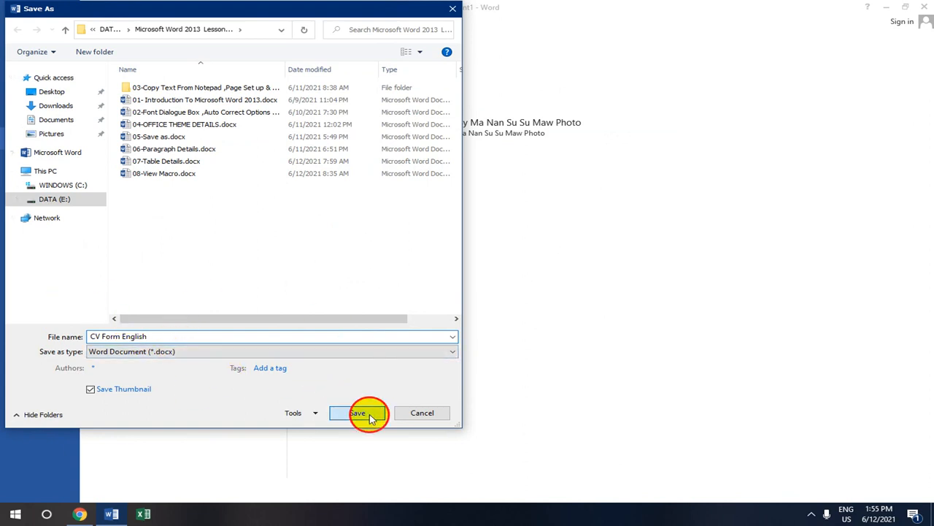